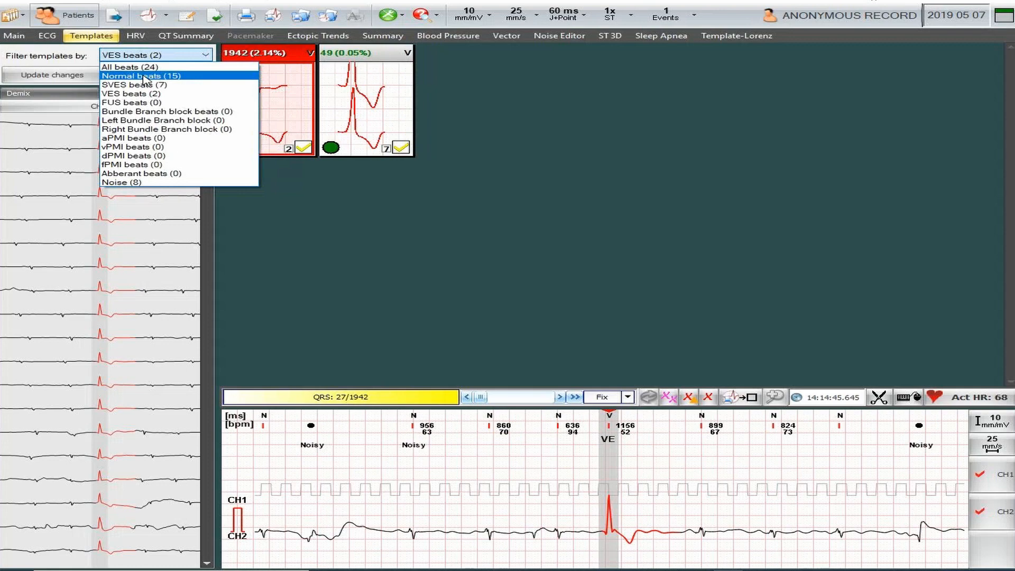
Filter the templates to Normal beats and look through the QRSs of template 3 in the Demix view.
click(145, 77)
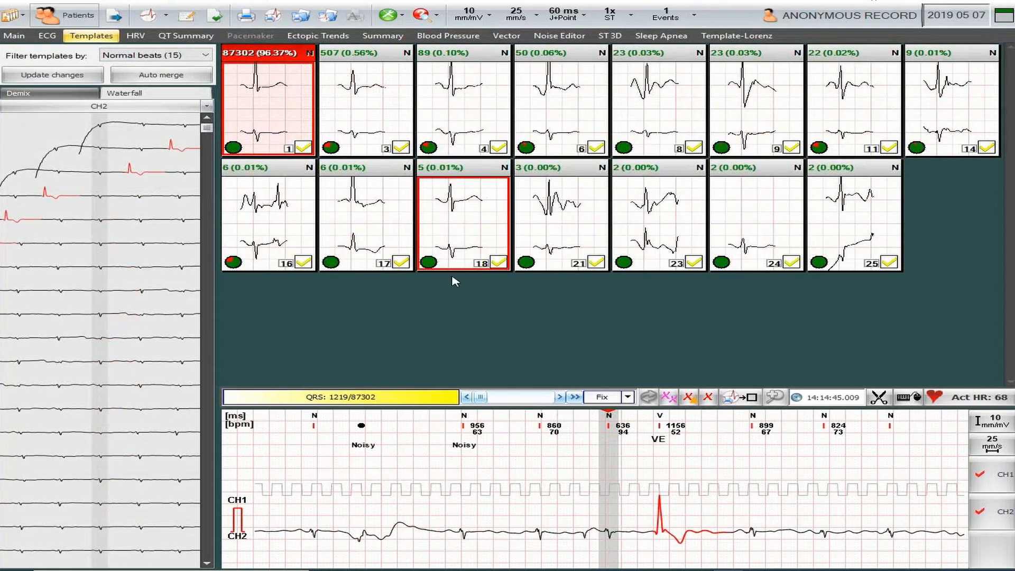
click(43, 95)
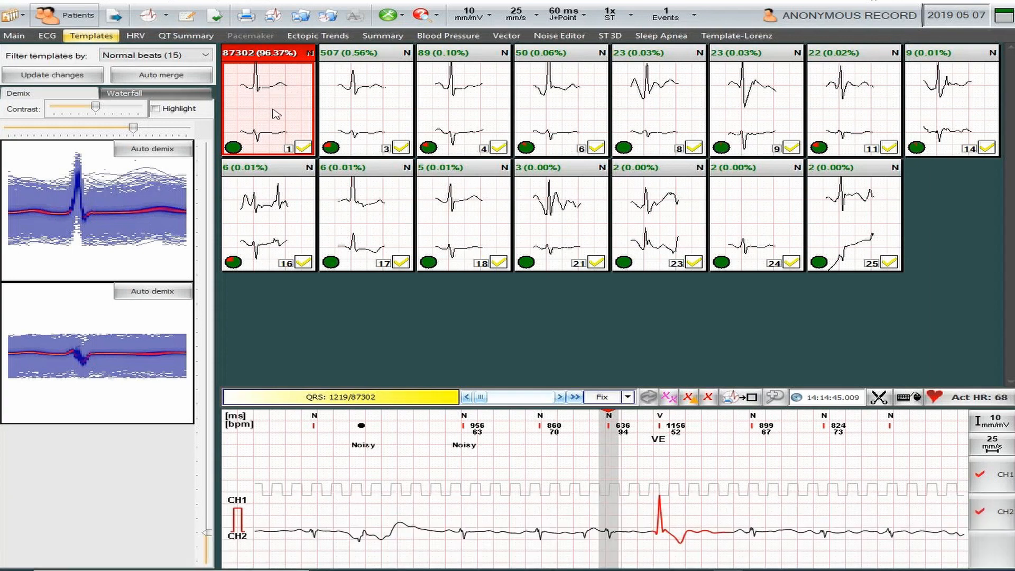
click(374, 116)
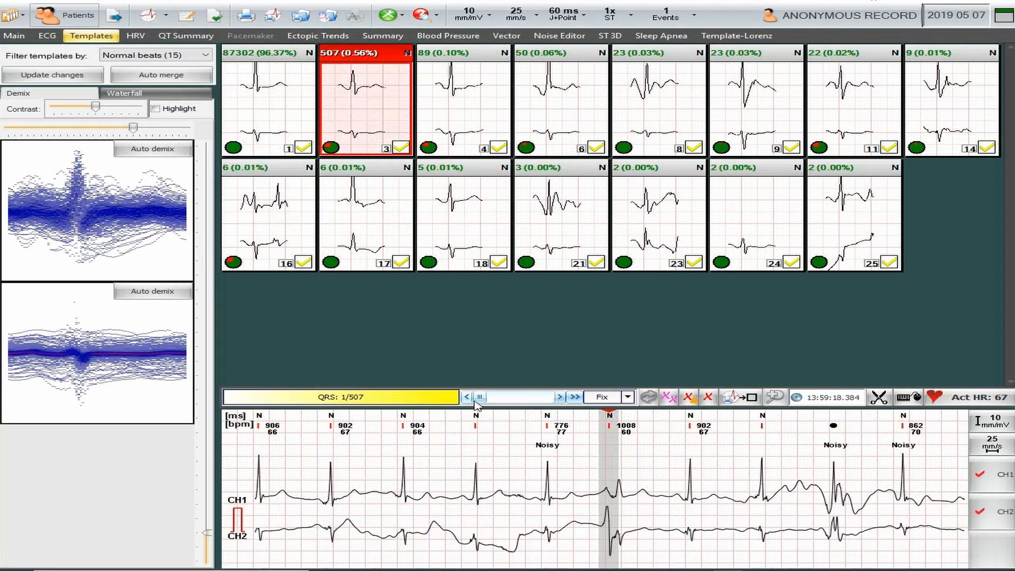
mouse_move(482, 400)
mouse_down()
mouse_move(558, 400)
mouse_move(479, 404)
mouse_up()
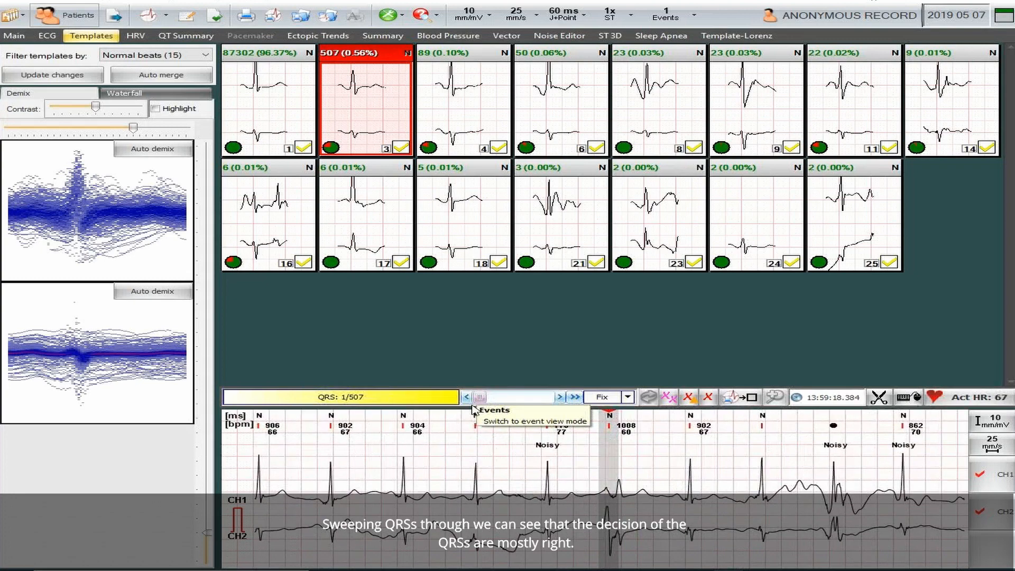
In template 3's Waterfall view, select the two beats with upright ventricular-looking CH2 complexes near the end and reclassify them as Ventricular.
click(186, 92)
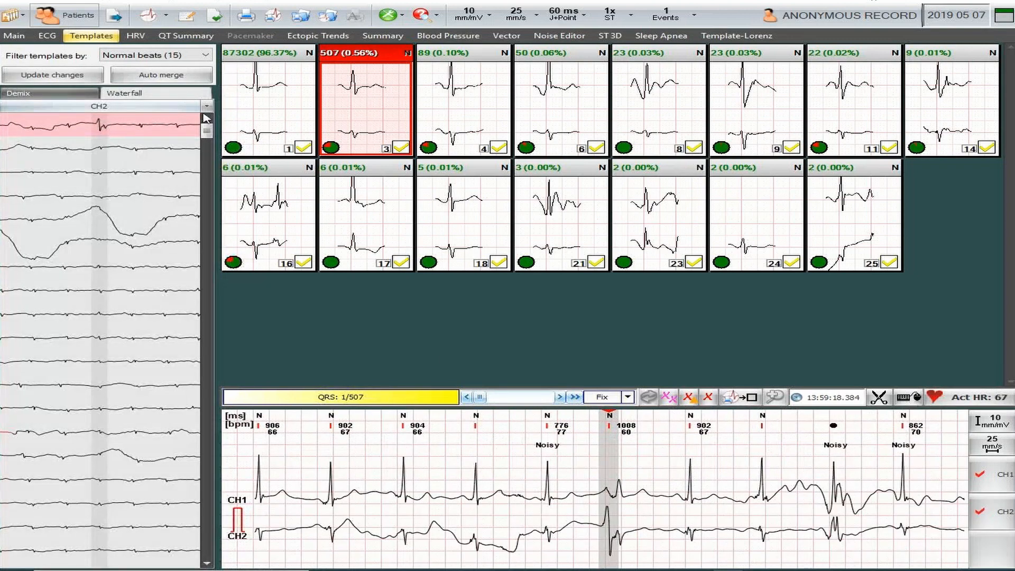
drag(207, 142, 205, 542)
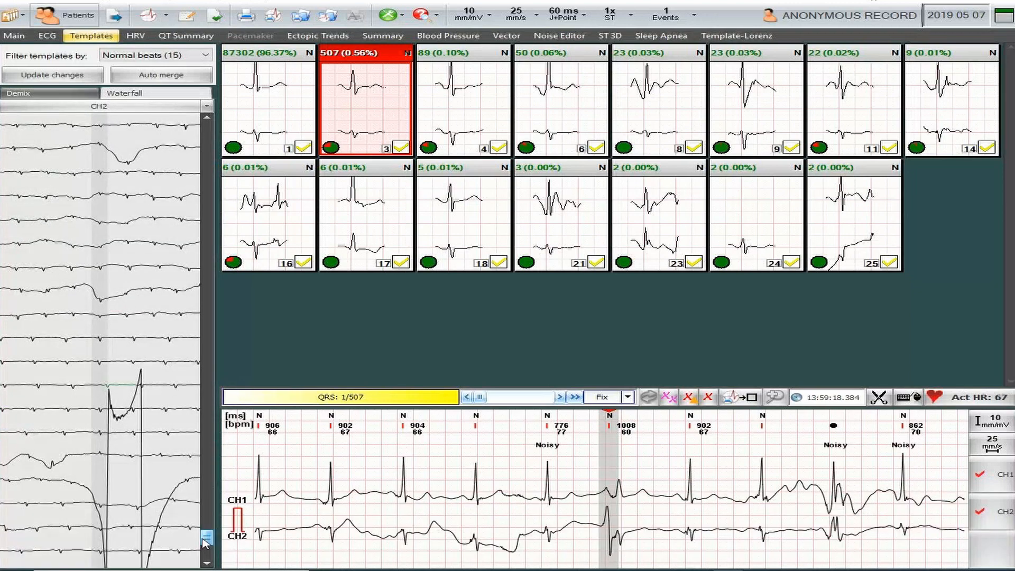
drag(203, 539, 205, 529)
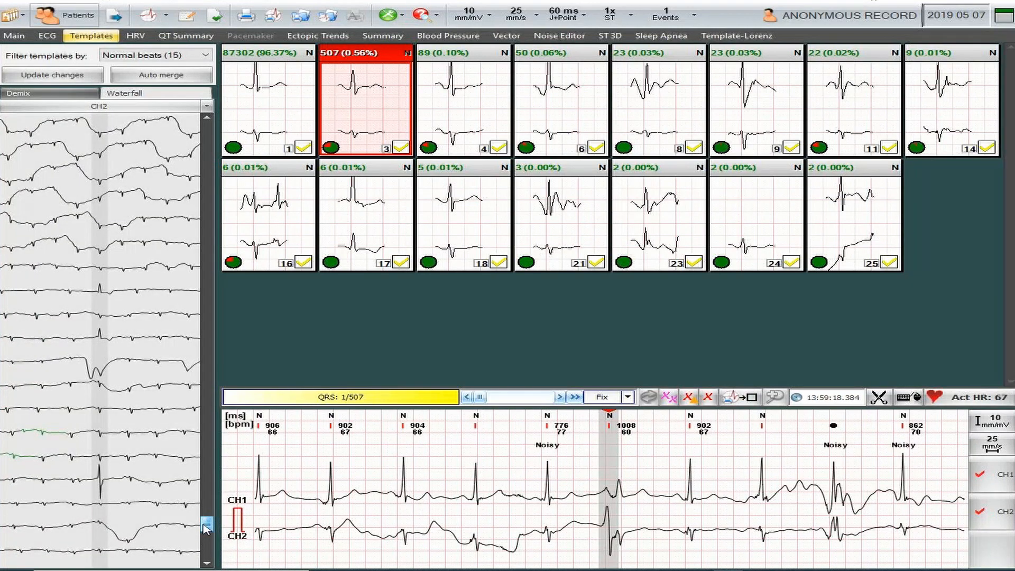
click(113, 293)
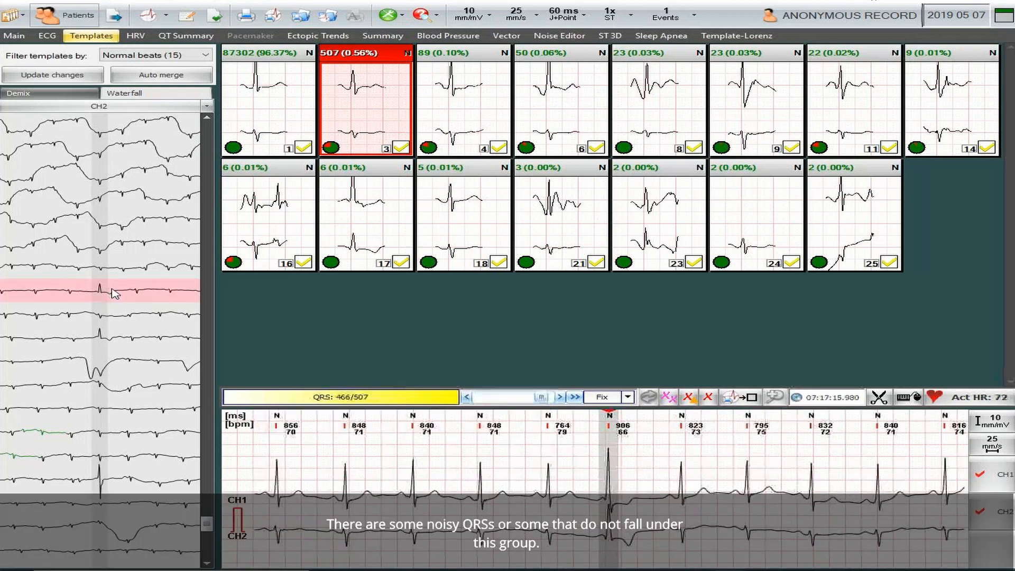
click(117, 342)
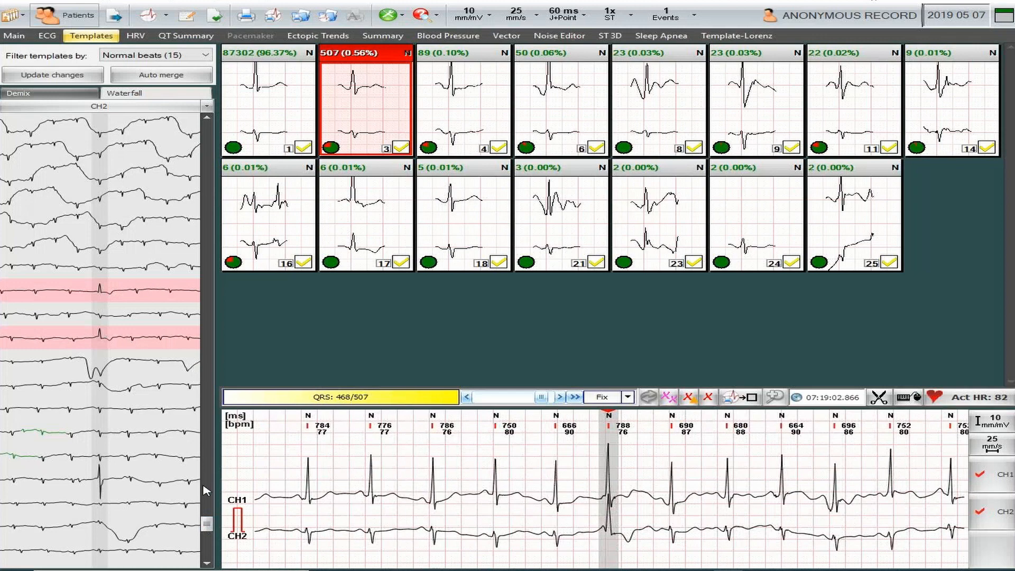
drag(207, 525, 236, 134)
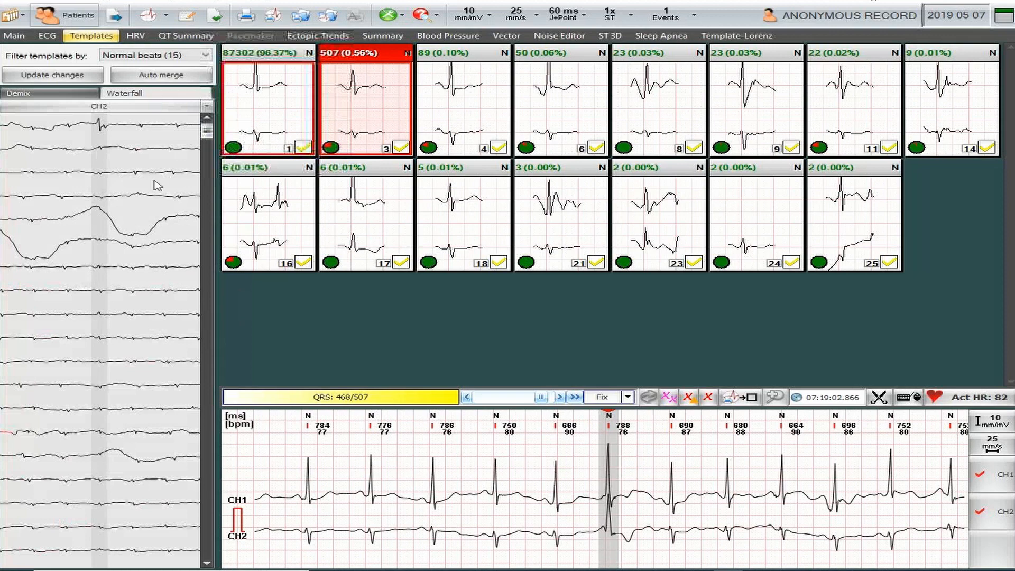
right_click(98, 291)
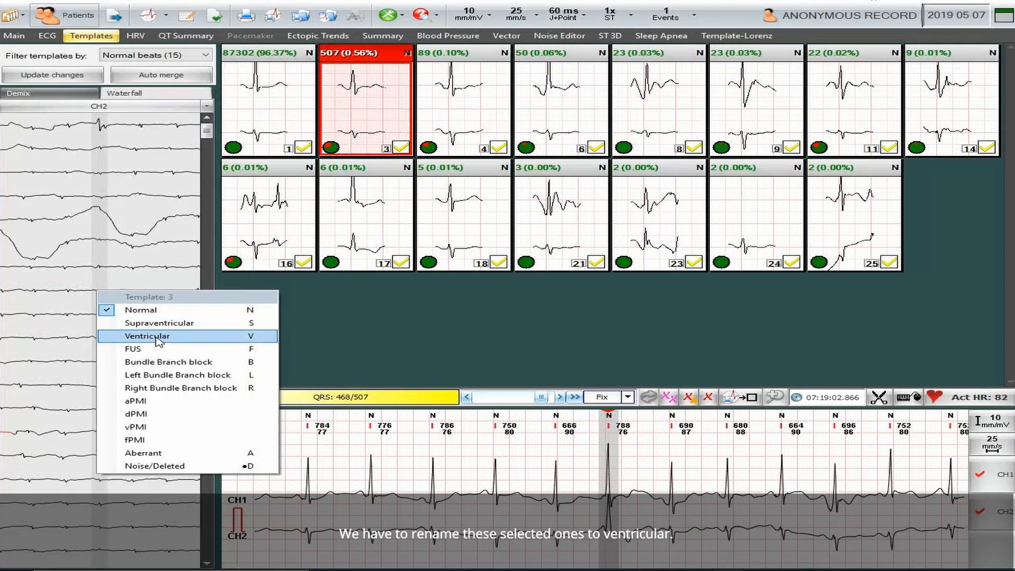
click(158, 340)
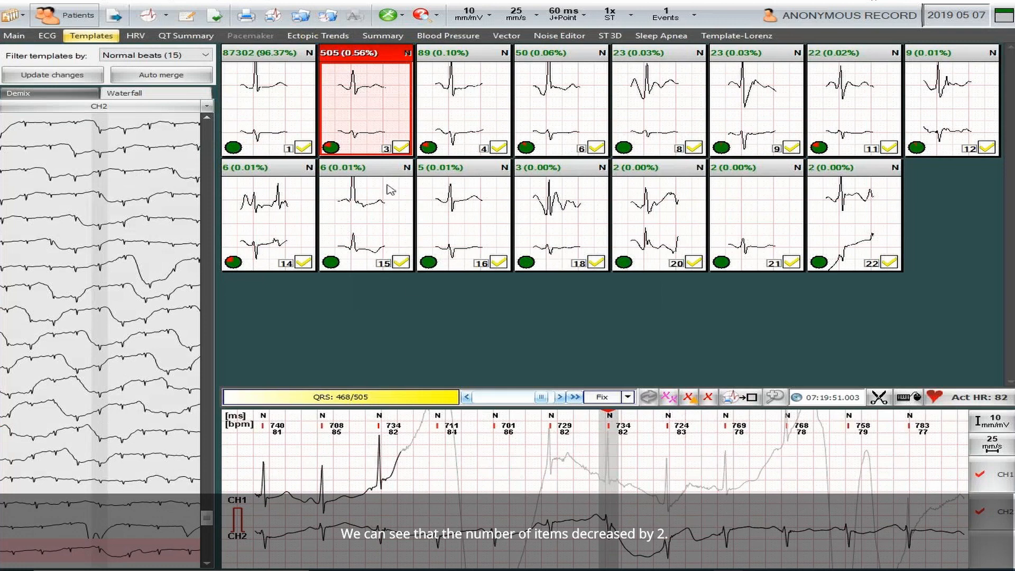
Filter the templates to VES beats and auto-merge the new ventricular template with the matching one.
click(207, 55)
click(132, 84)
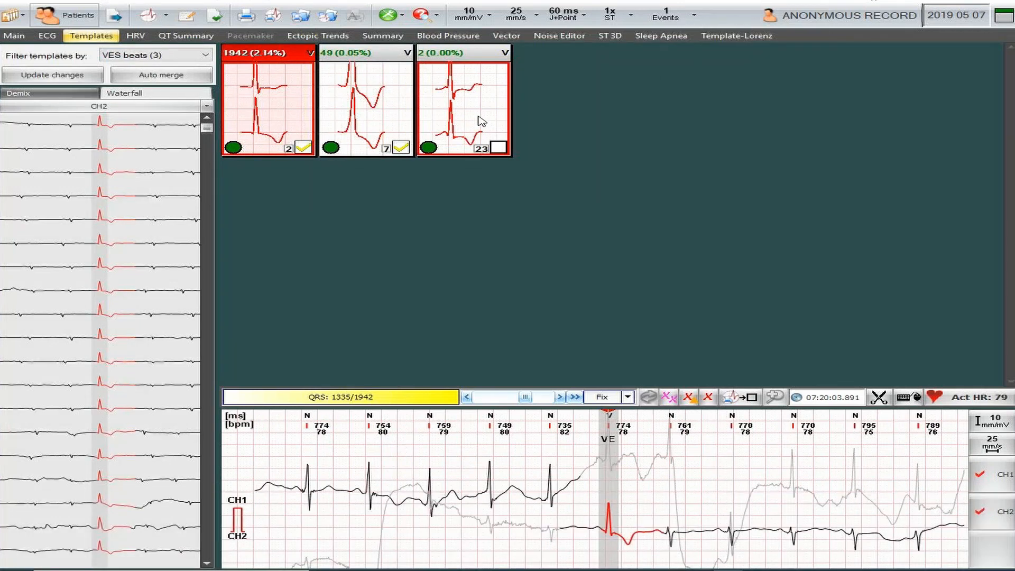
click(173, 78)
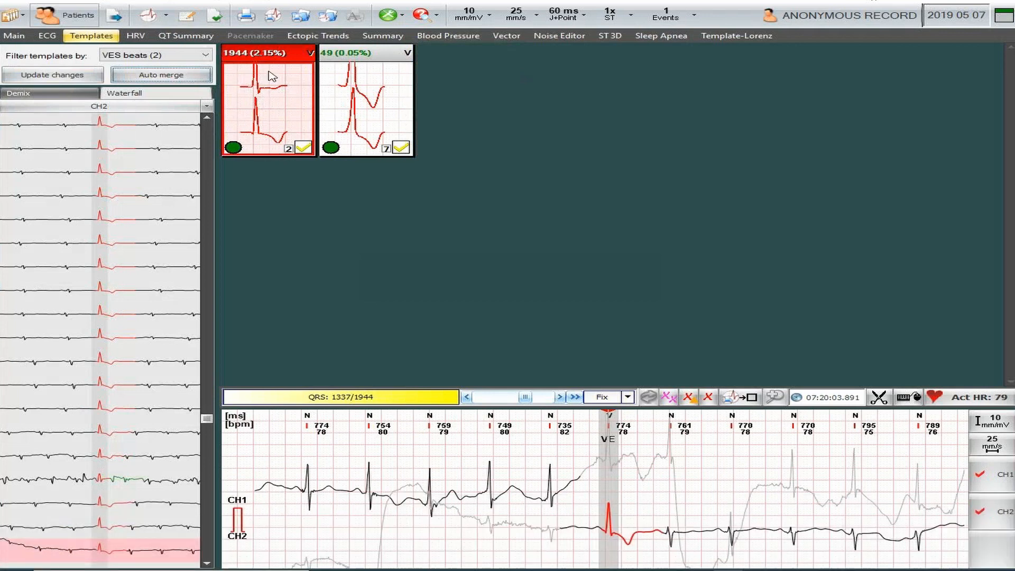
Filter the templates back to Normal beats and show template 3 in the Demix view.
click(207, 55)
click(204, 94)
click(377, 106)
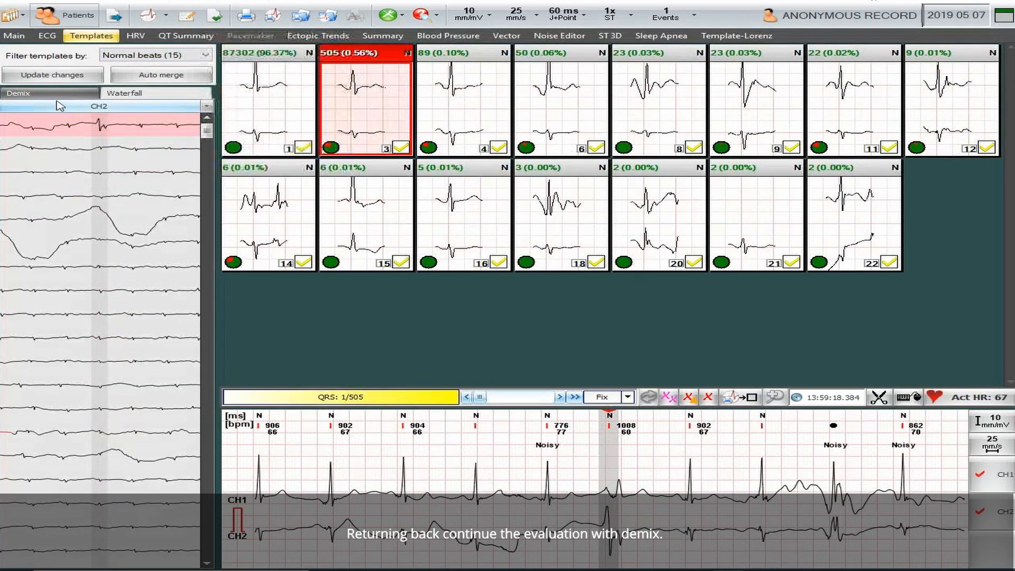
click(18, 93)
Examine normal templates 4, 6 and 8 and the small templates 22, 21, 20 and 18 in the Demix view for noise.
click(468, 118)
click(566, 122)
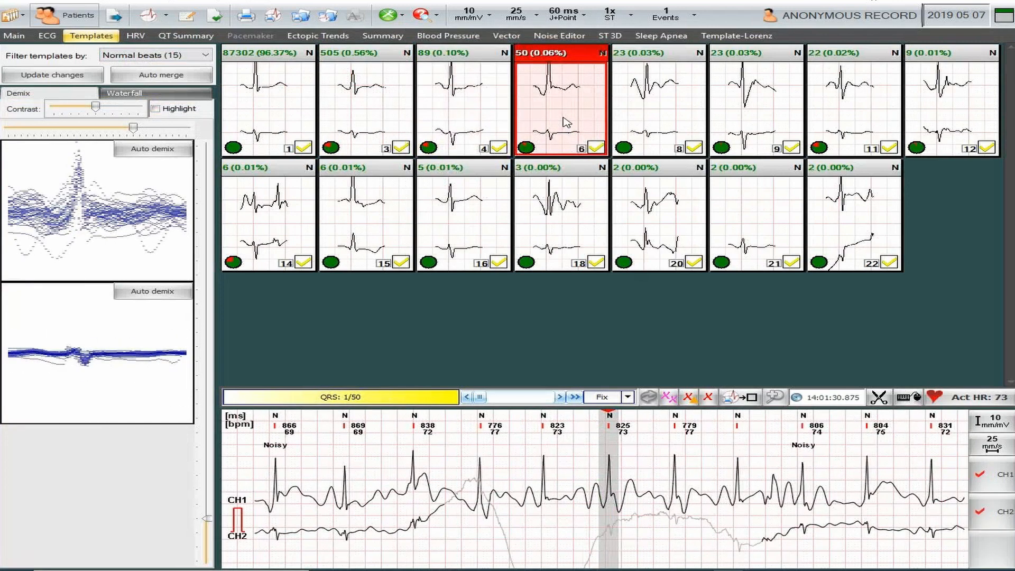
click(654, 123)
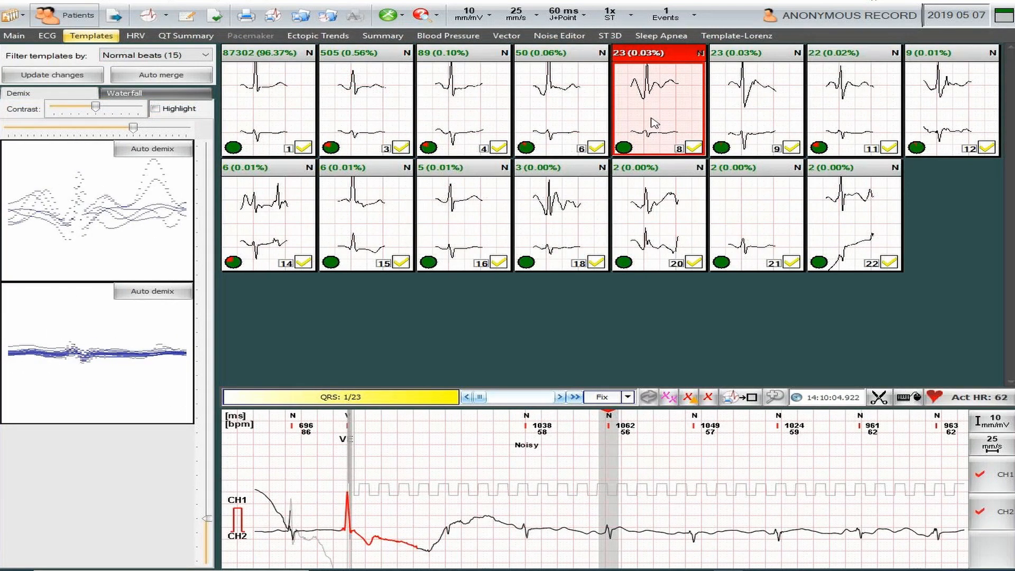
click(864, 232)
click(761, 229)
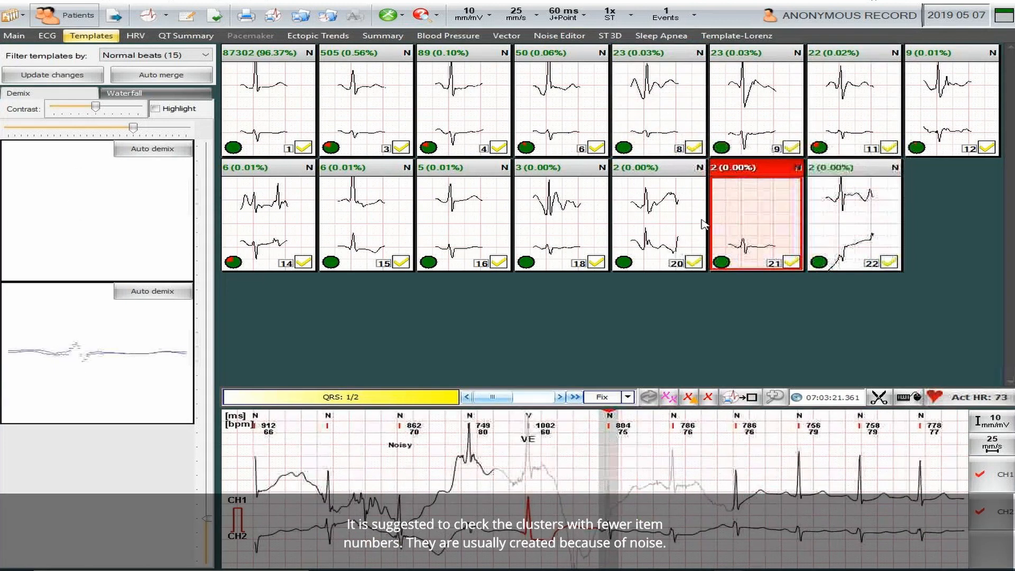
click(666, 221)
click(564, 227)
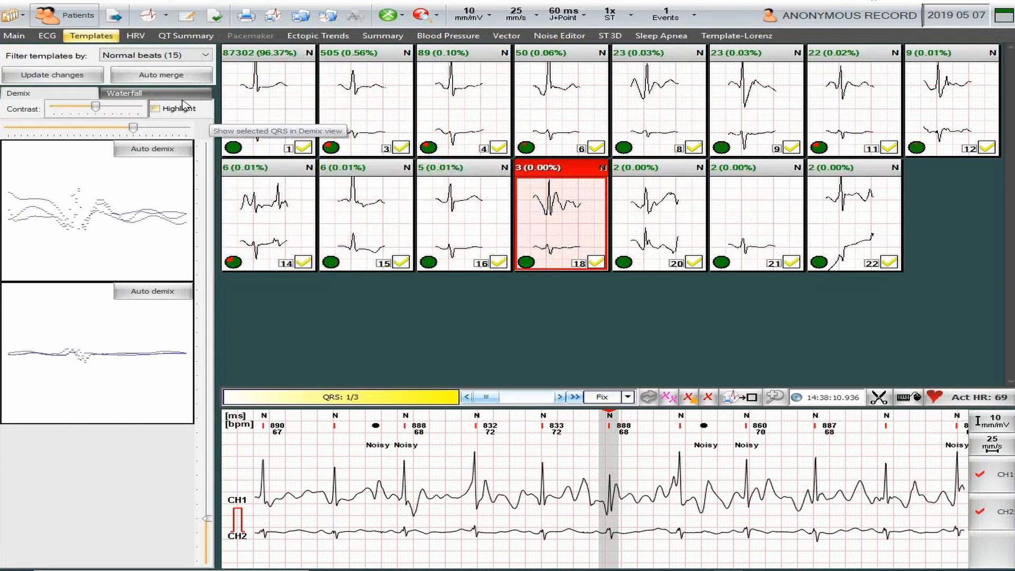
Check the individual beats of the small normal templates 22, 21, 20, 18 and 16 in the Waterfall view.
click(137, 93)
click(851, 227)
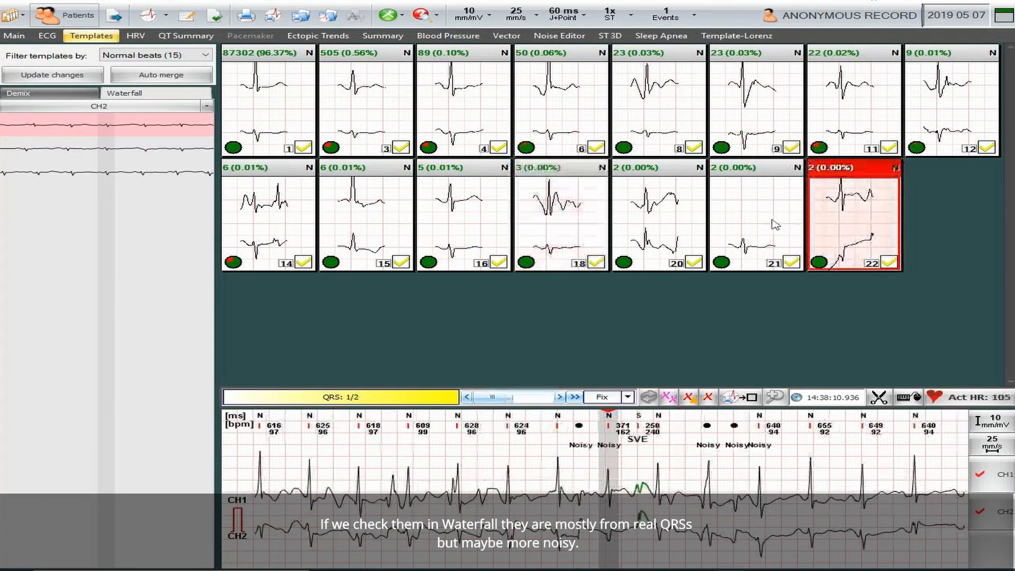
click(759, 222)
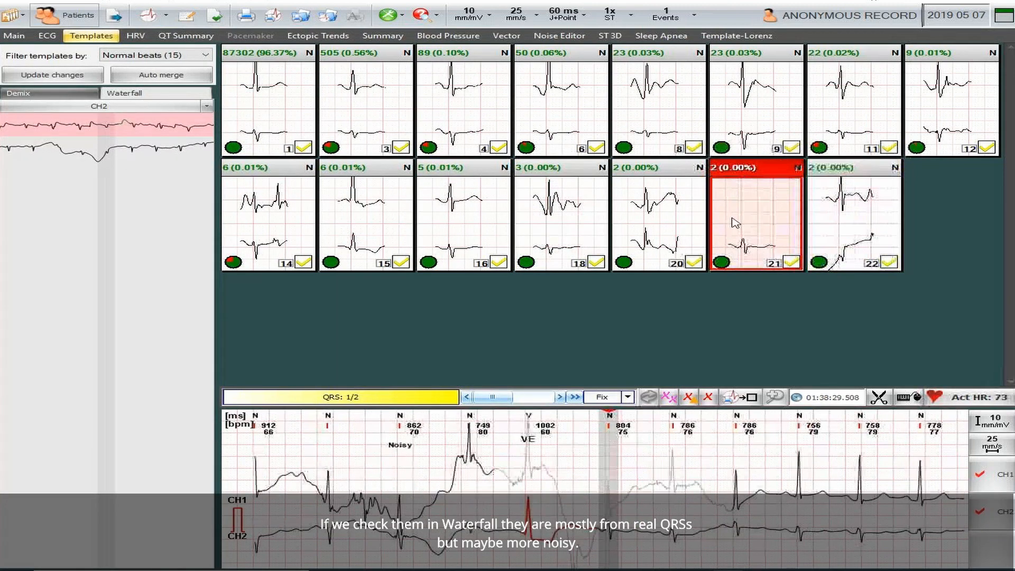
click(661, 228)
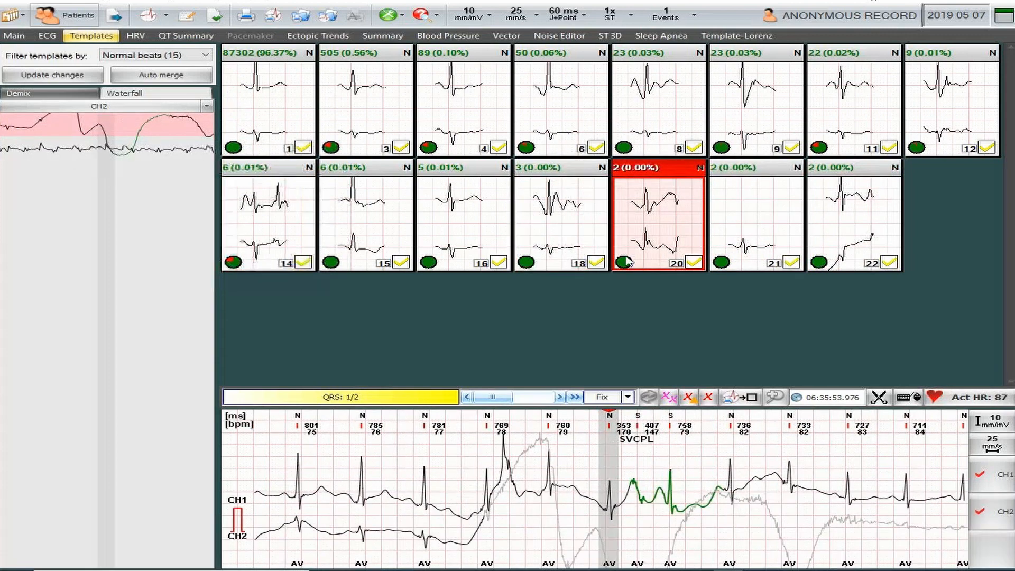
click(567, 228)
click(473, 234)
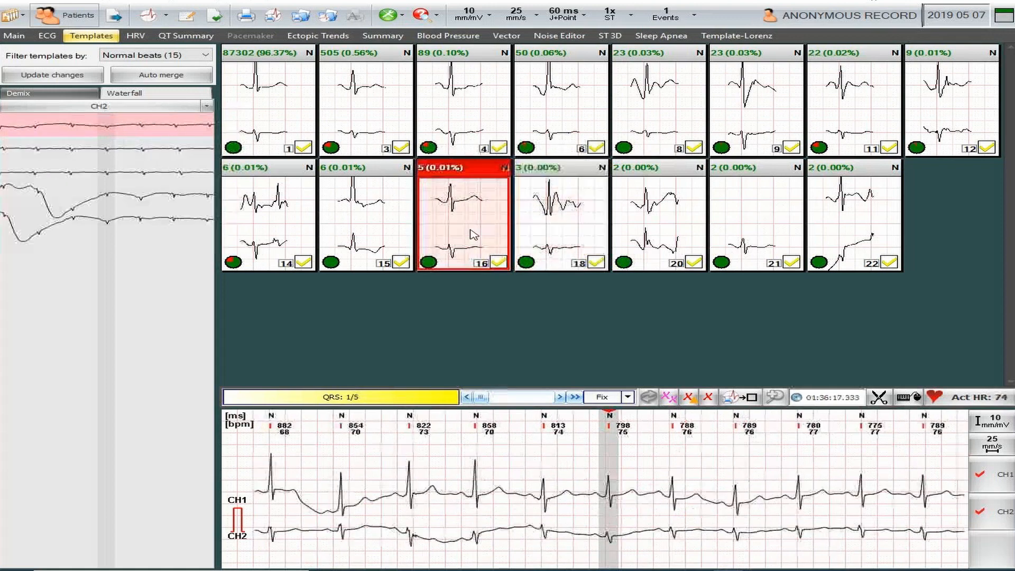
Select the last three beats of template 15, which look ventricular on CH2, and reclassify them as Ventricular.
click(372, 213)
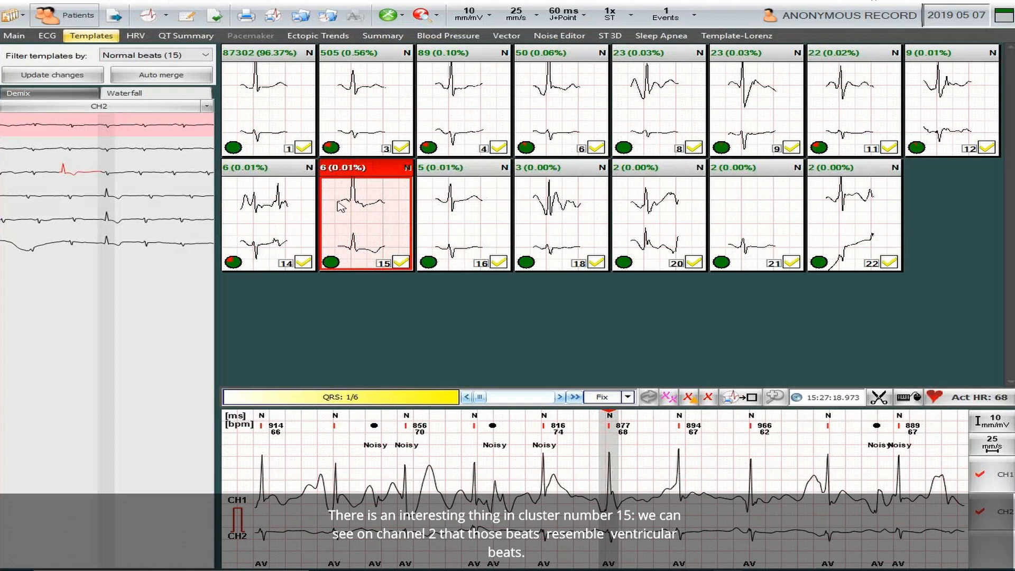
click(112, 199)
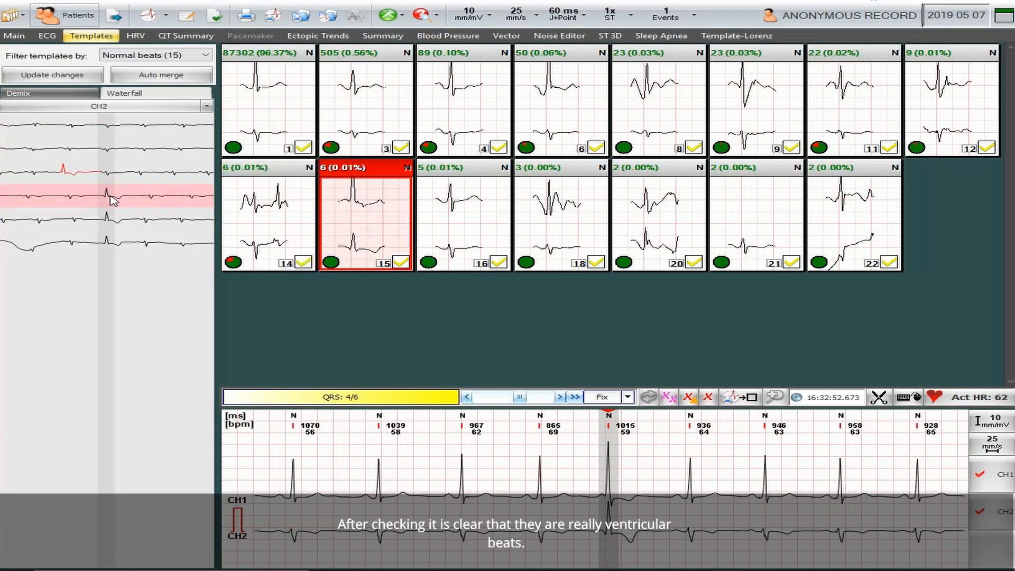
click(111, 222)
ctrl+click(111, 244)
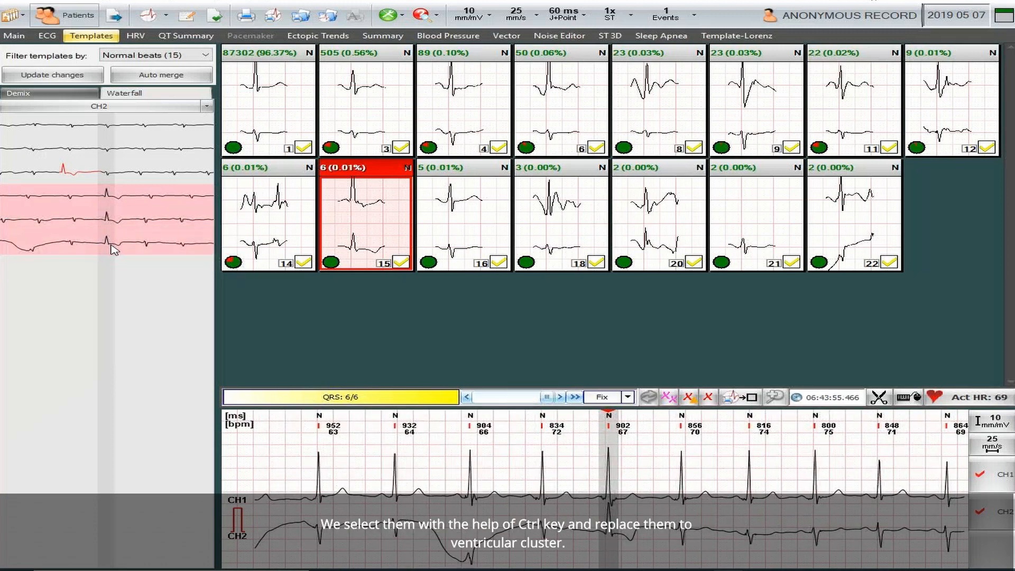
right_click(112, 227)
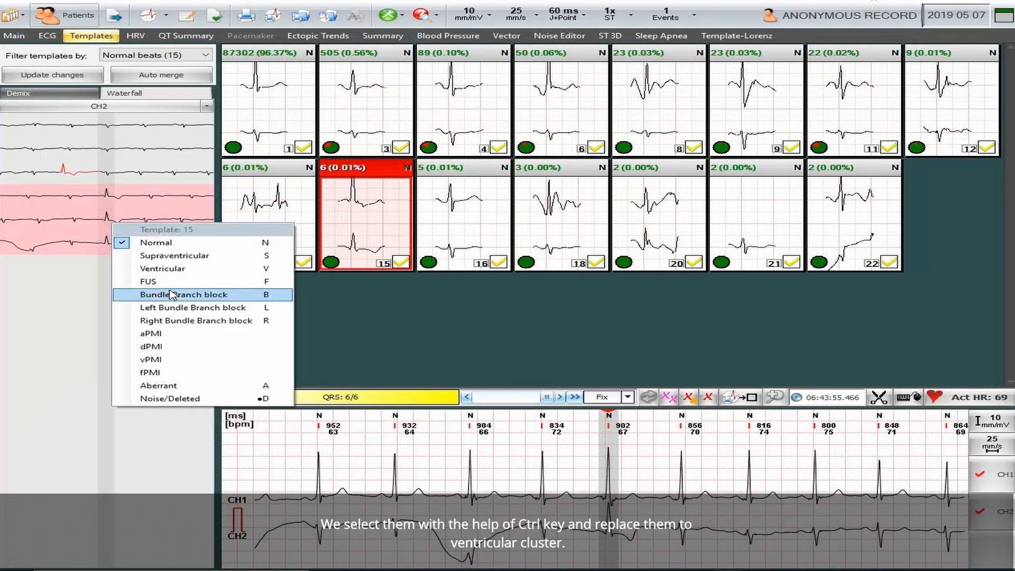
click(180, 274)
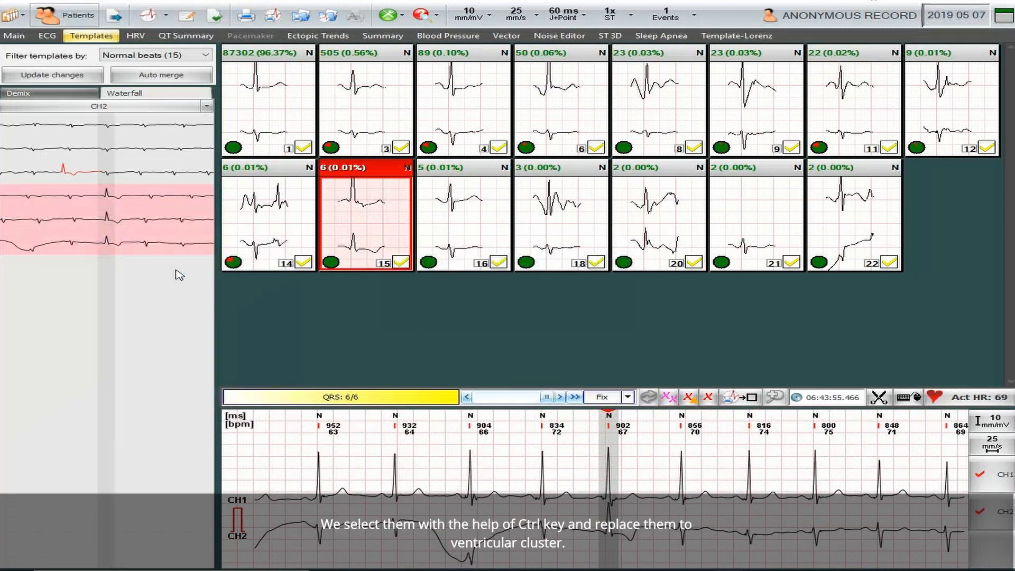
Select the first two noisy beats of template 14 in the Waterfall view and reclassify them as Noise/Deleted.
click(273, 241)
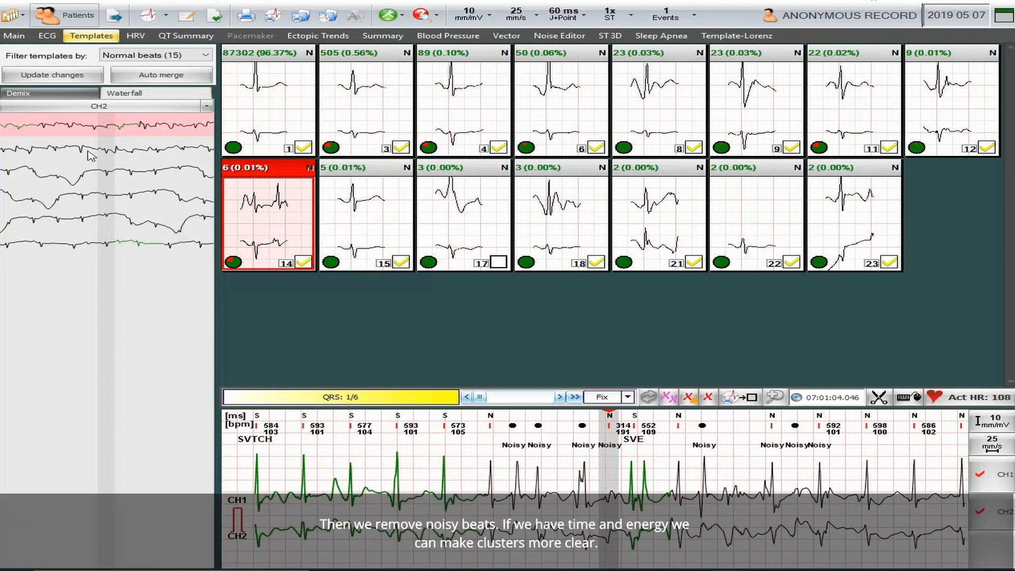
click(109, 152)
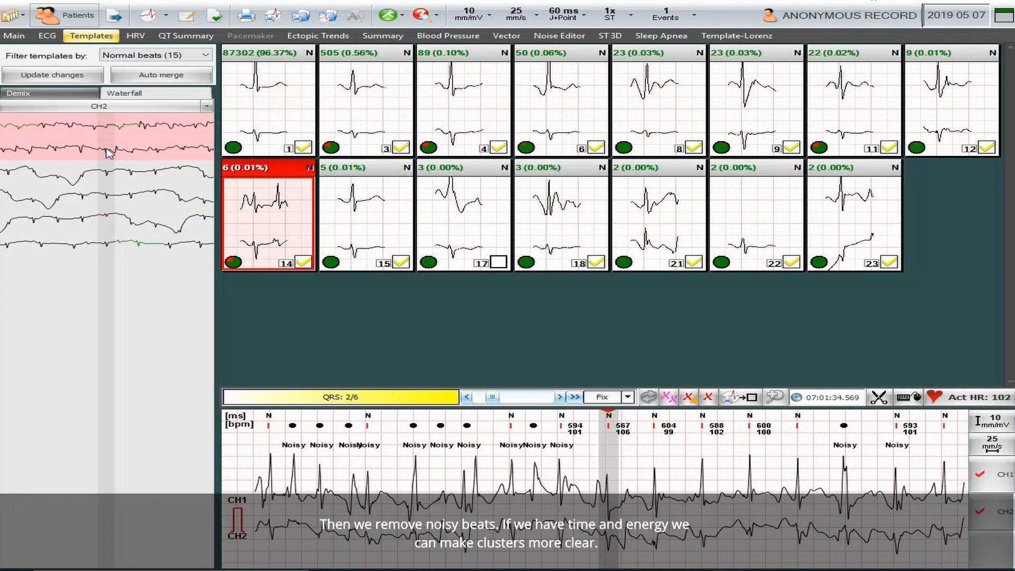
right_click(107, 150)
click(176, 325)
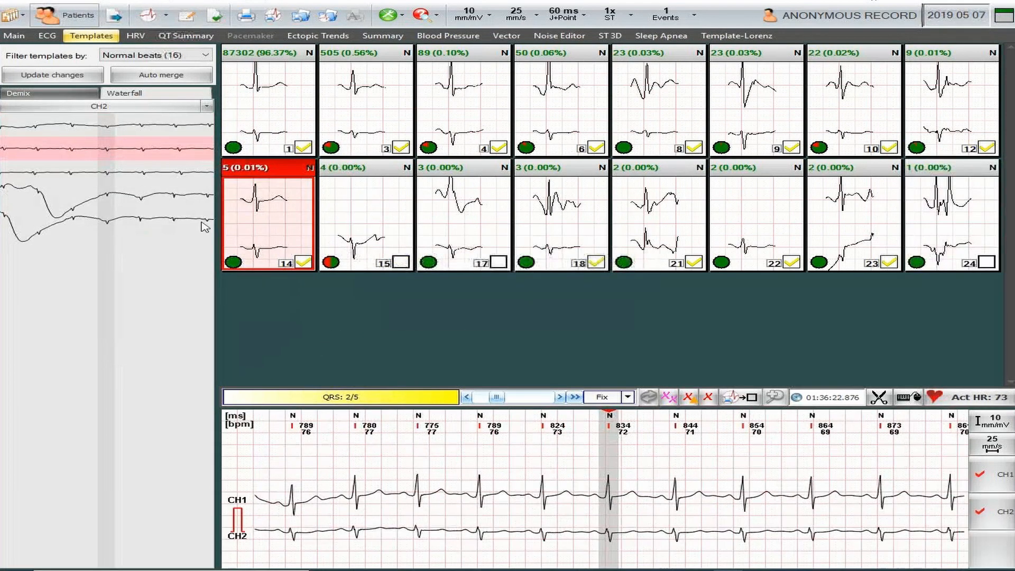
Check the beats of template 12 and auto-merge the normal beat templates.
click(958, 106)
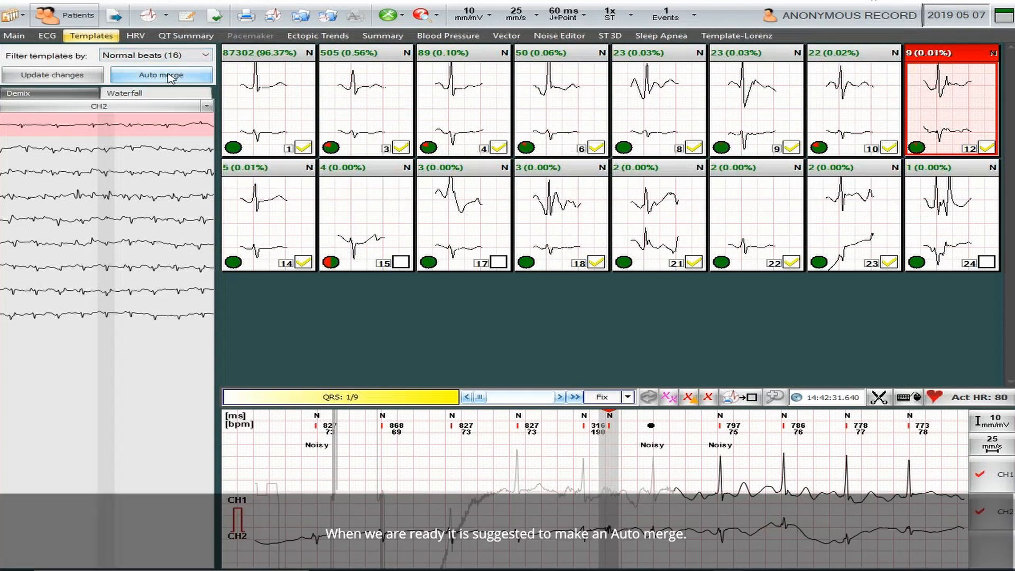
click(169, 78)
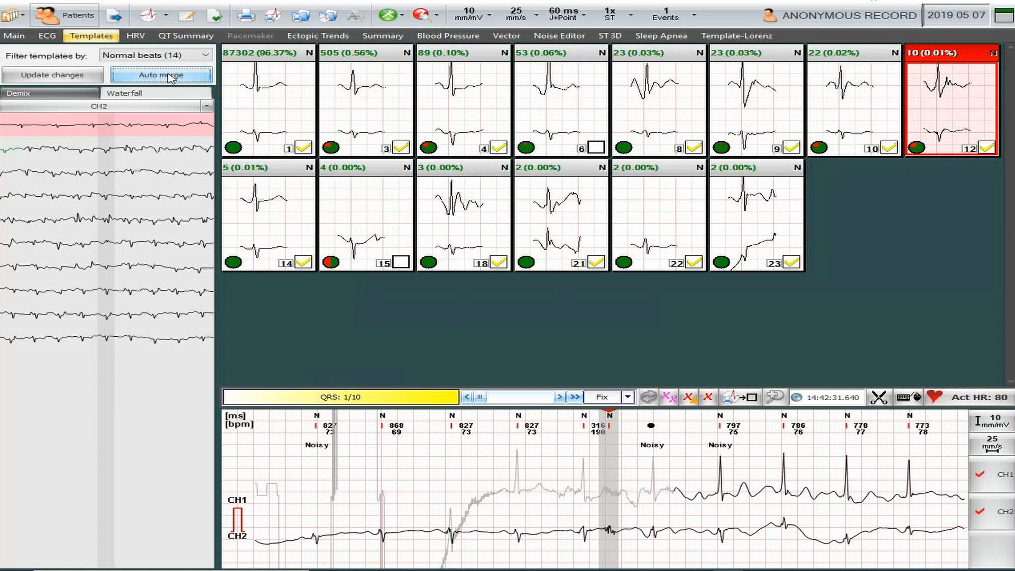
click(169, 78)
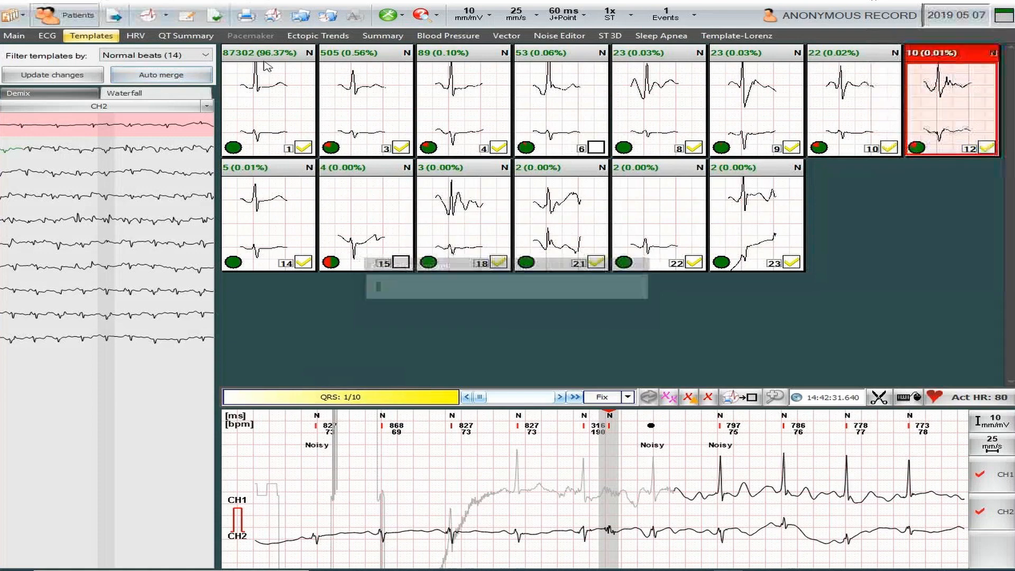
Filter the templates to SVES beats and check the beat of template 26 in the Waterfall view.
click(201, 57)
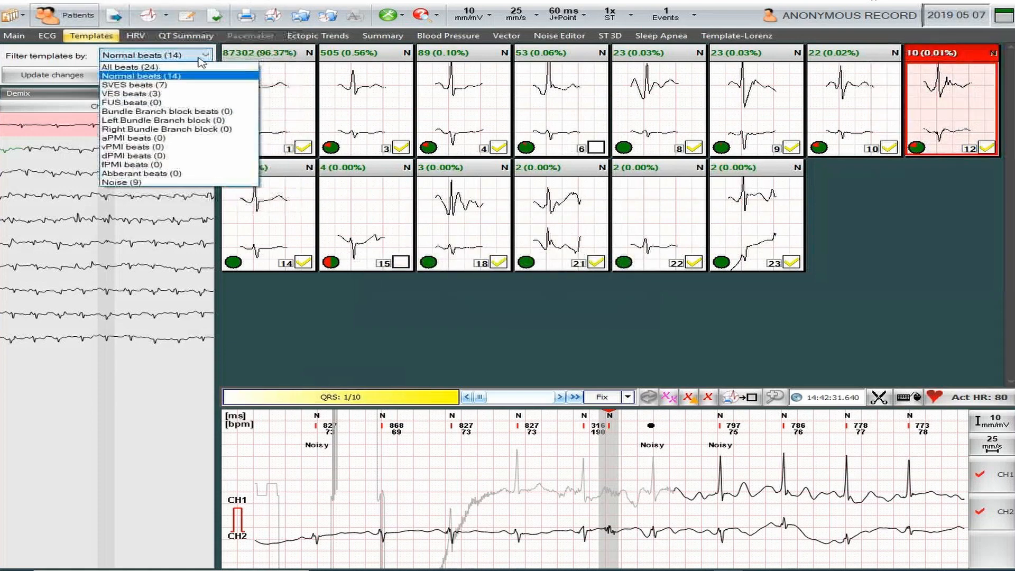
click(140, 85)
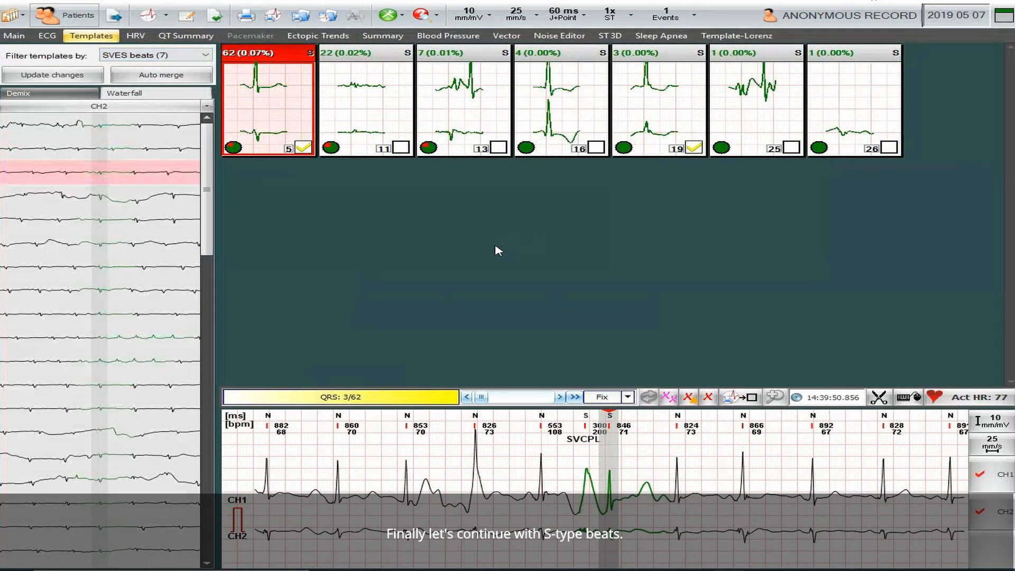
click(53, 93)
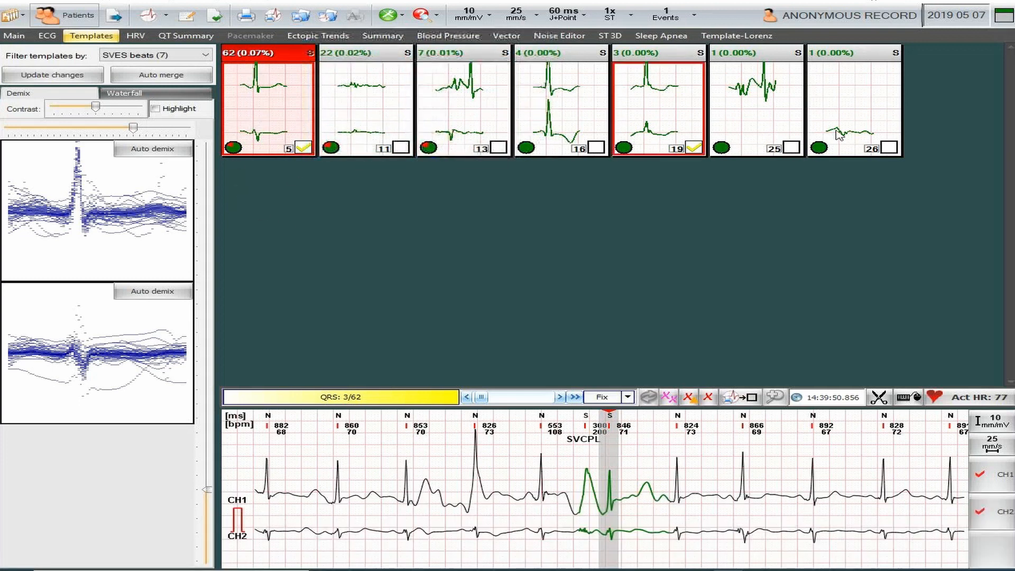
click(856, 102)
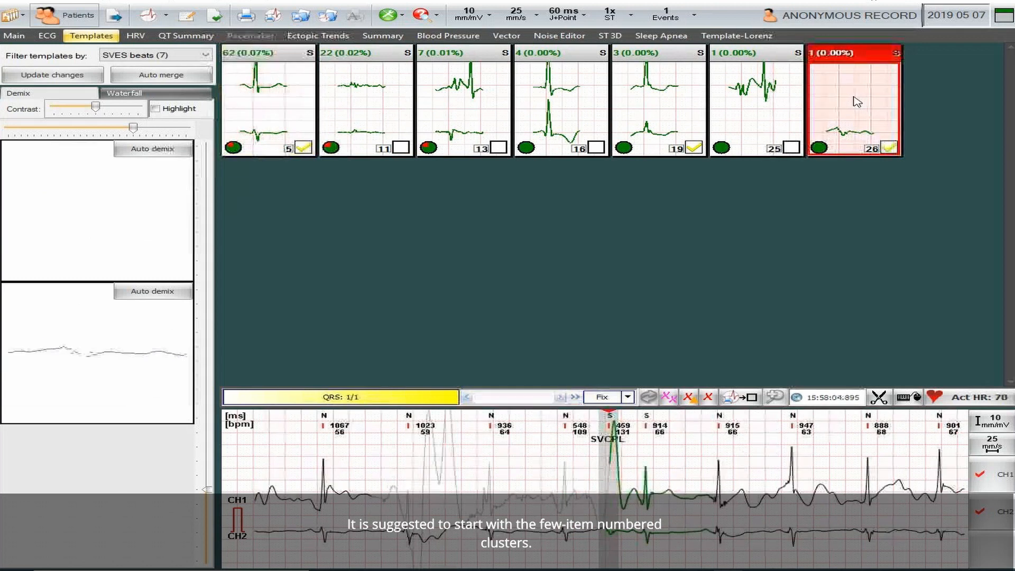
click(124, 94)
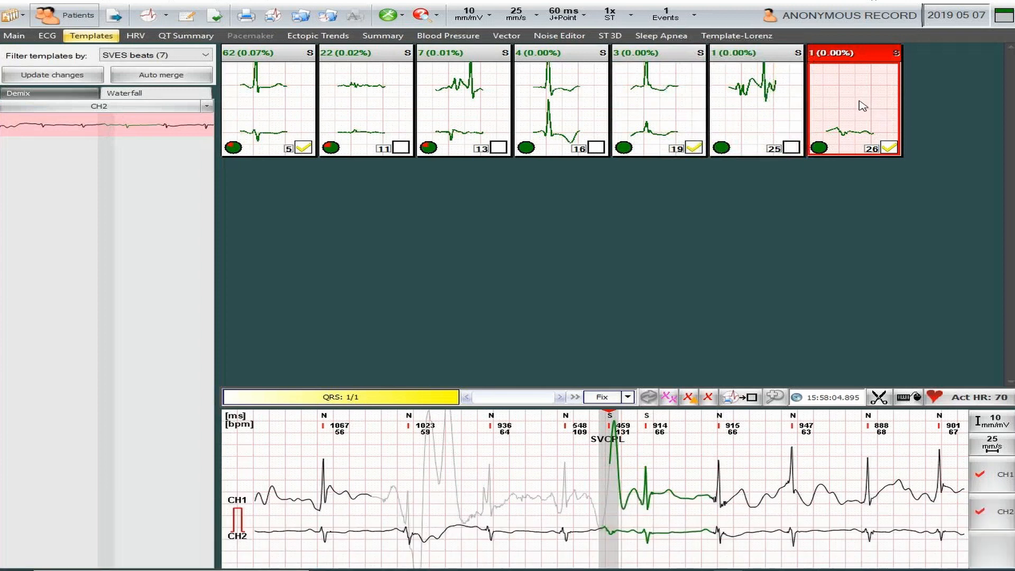
Check the beat of template 25, then reclassify templates 25 and 26 together as Noise/Deleted.
ctrl+click(769, 106)
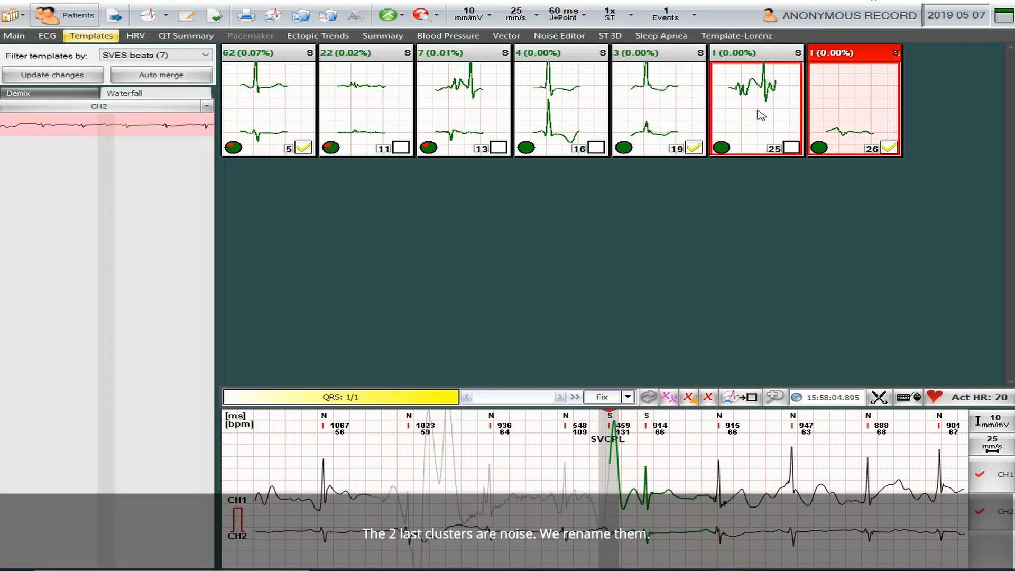
click(761, 115)
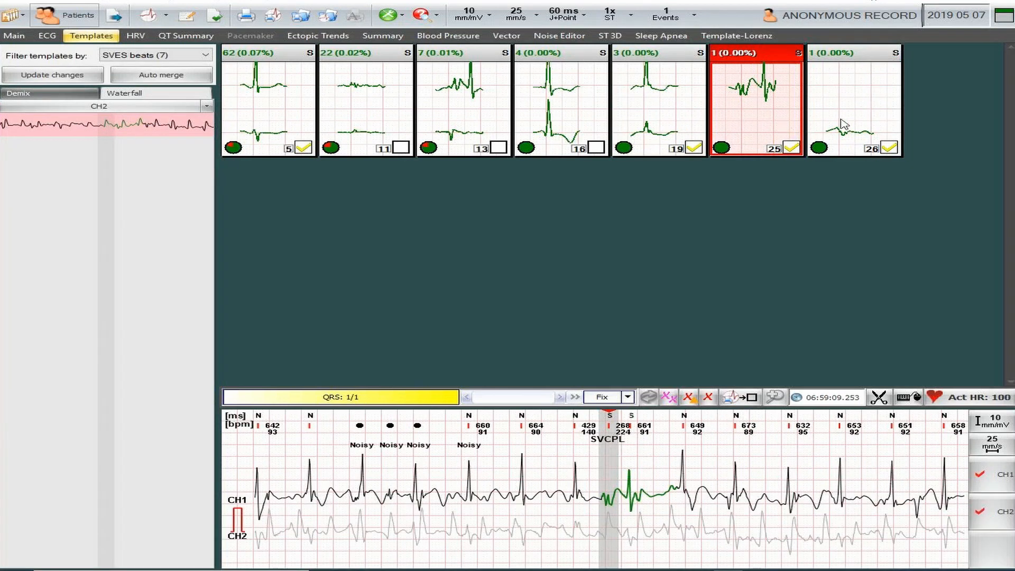
ctrl+click(859, 124)
right_click(857, 119)
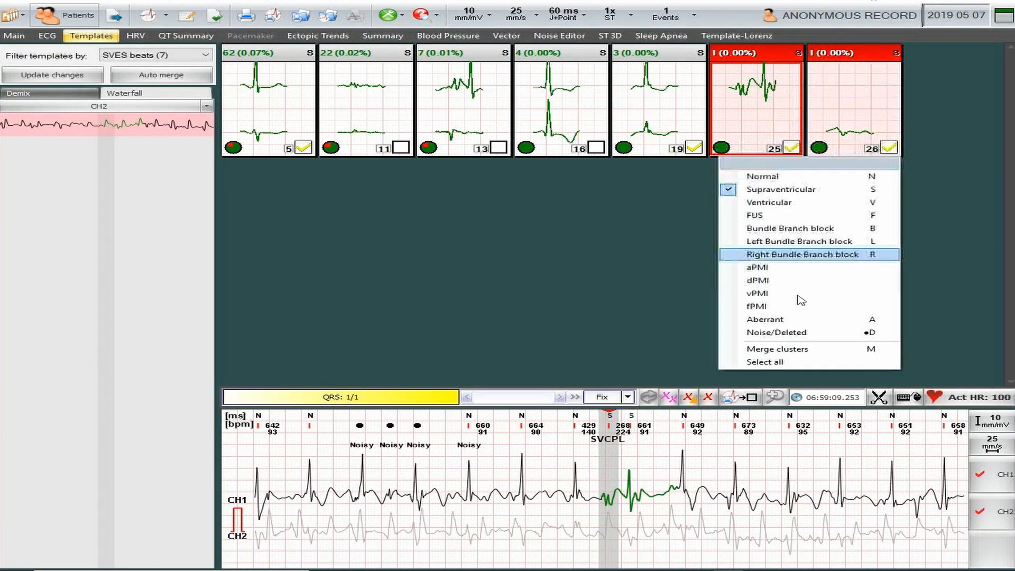
click(798, 333)
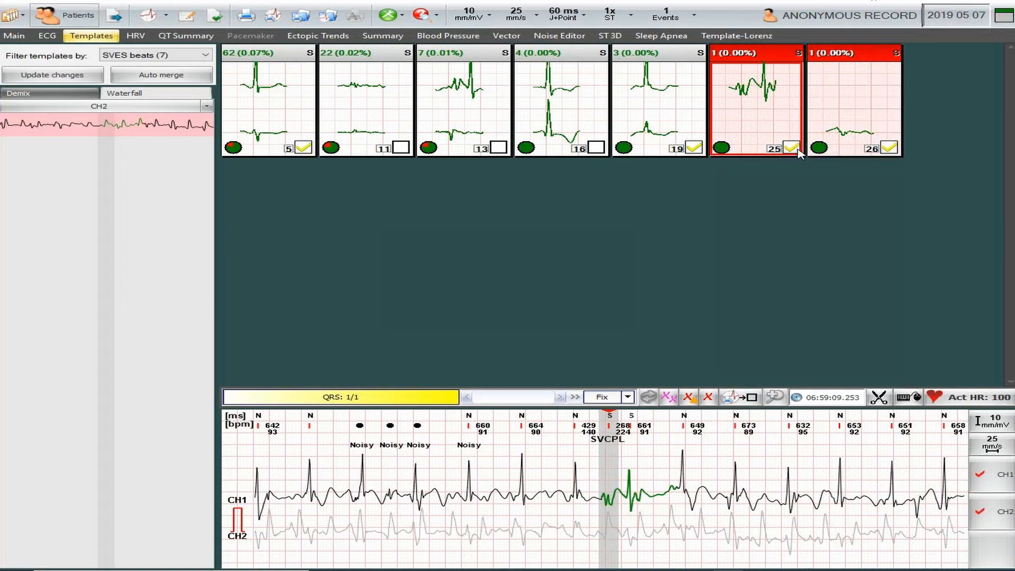
Check the beats of supraventricular template 18 and reclassify the whole of template 16 as Ventricular.
click(653, 111)
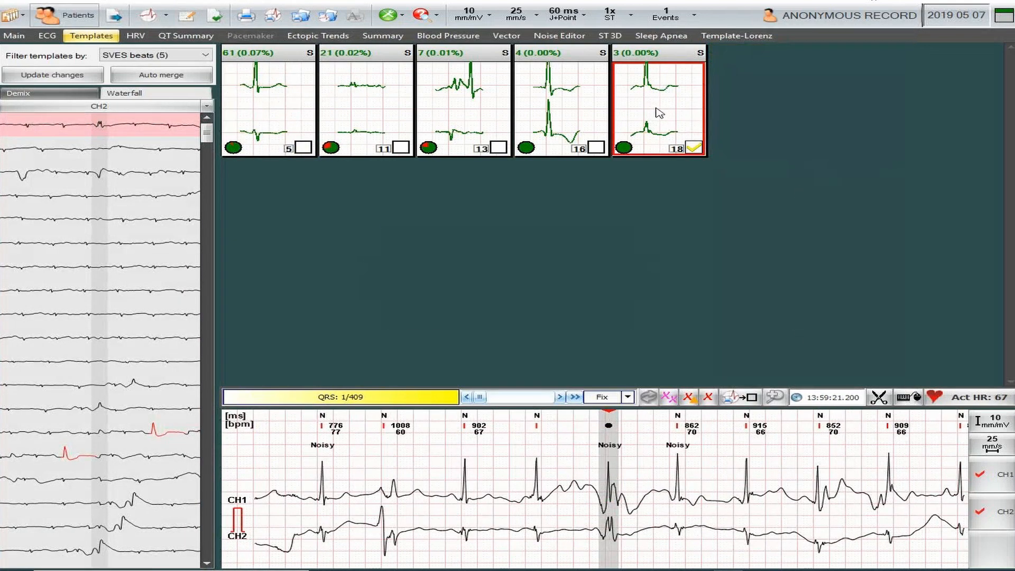
click(659, 112)
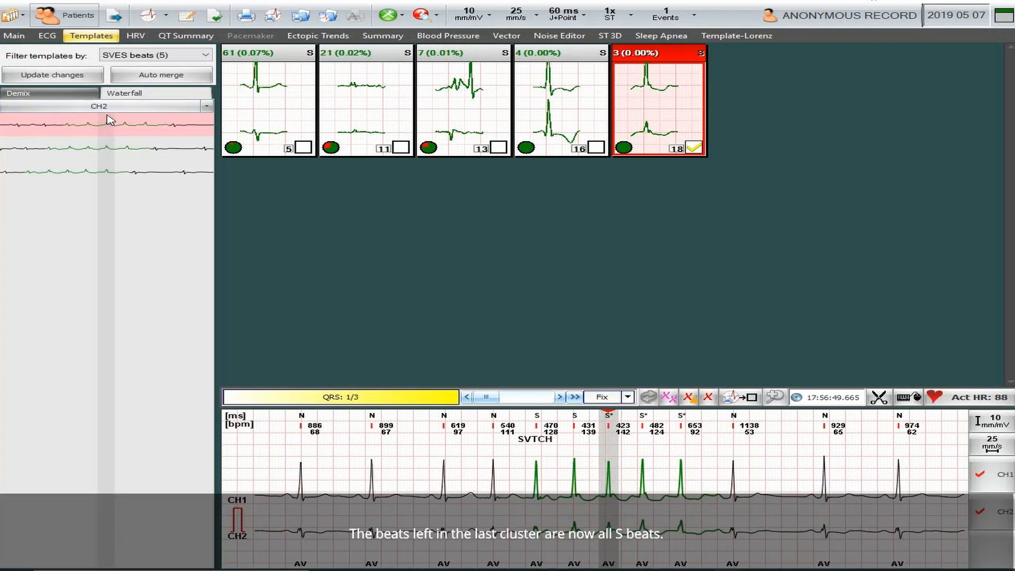
click(550, 117)
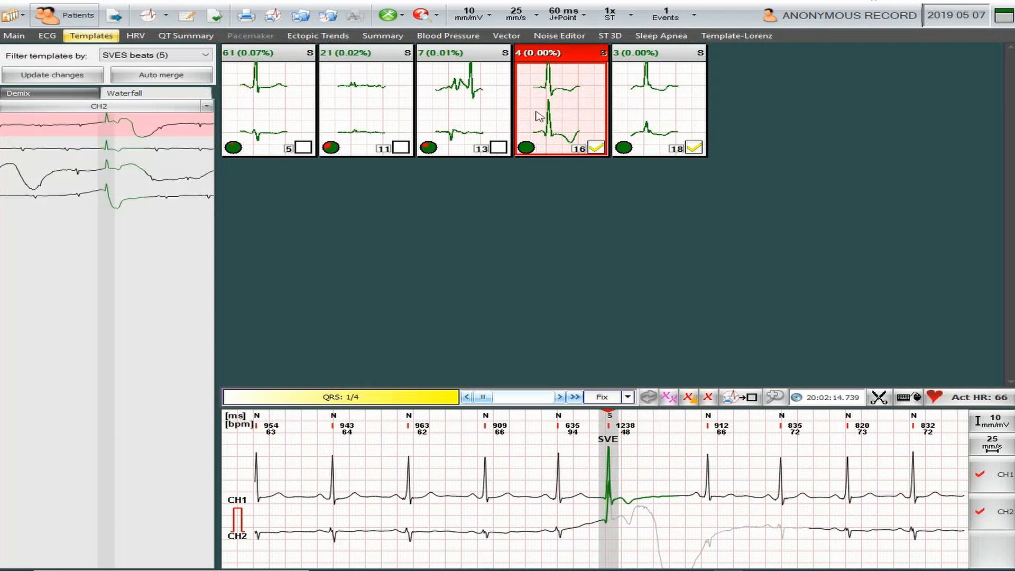
right_click(585, 121)
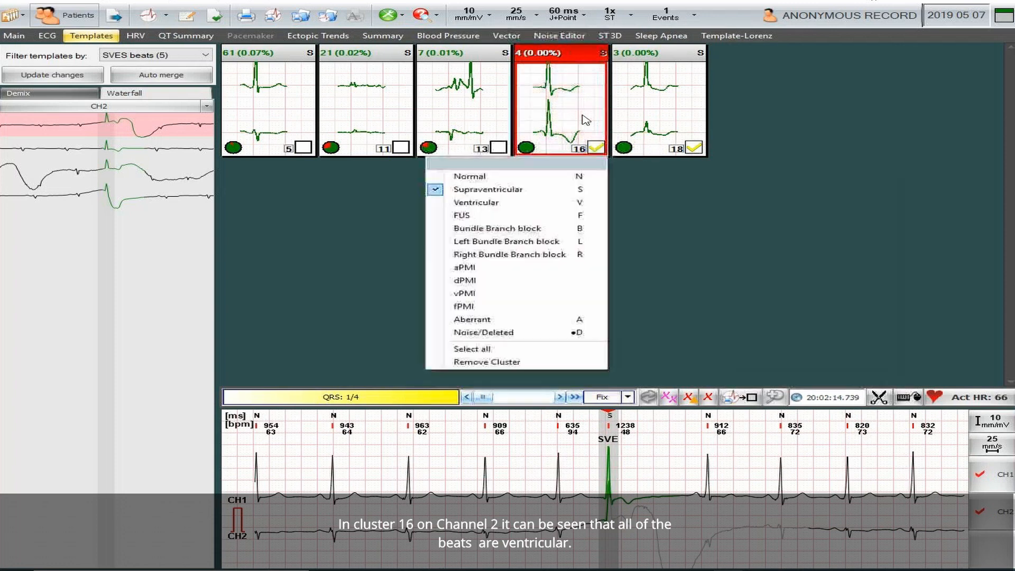
click(490, 204)
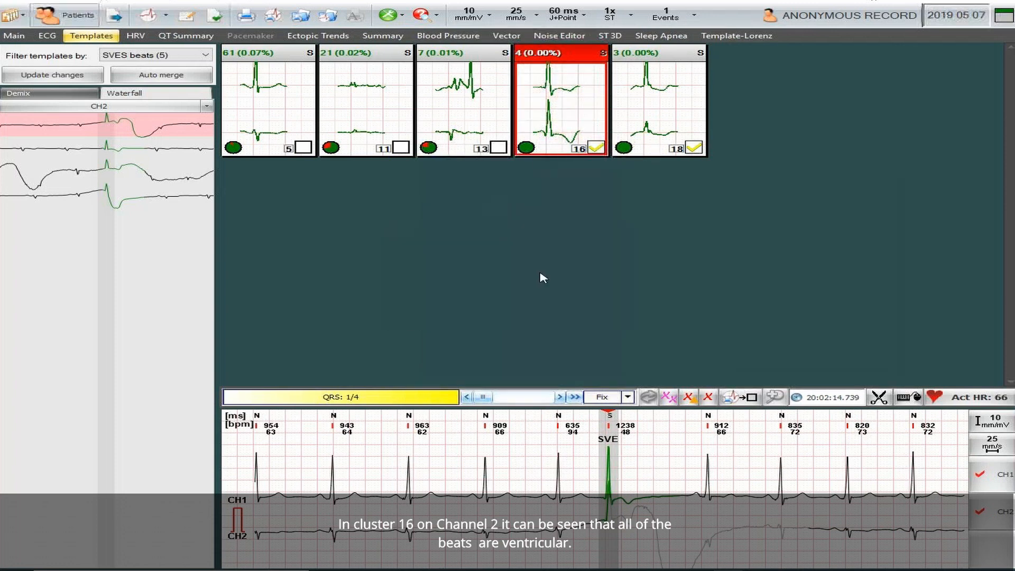
Select all the artefact beats of template 13 in the Waterfall view and reclassify them as Noise/Deleted.
click(458, 115)
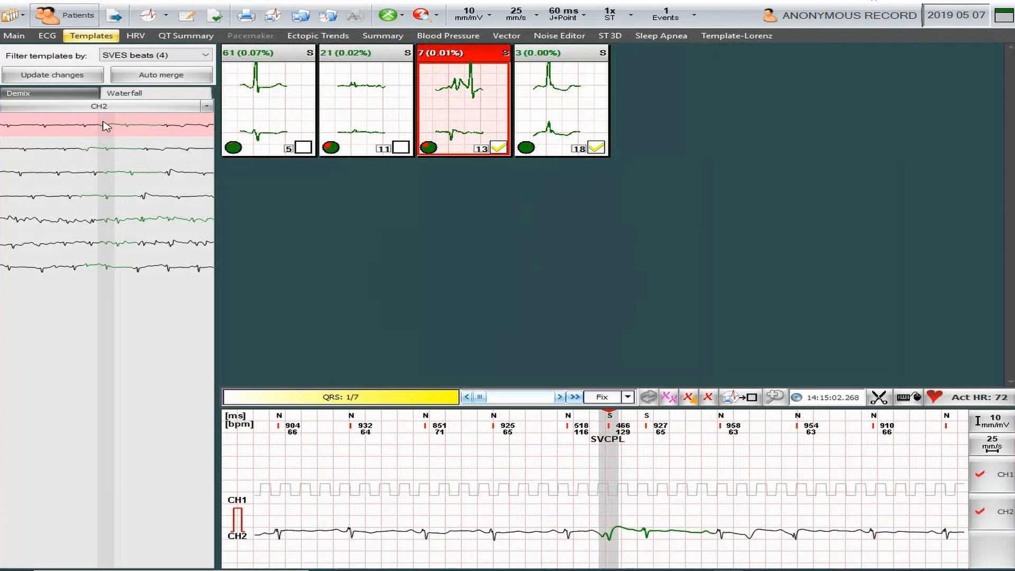
click(110, 155)
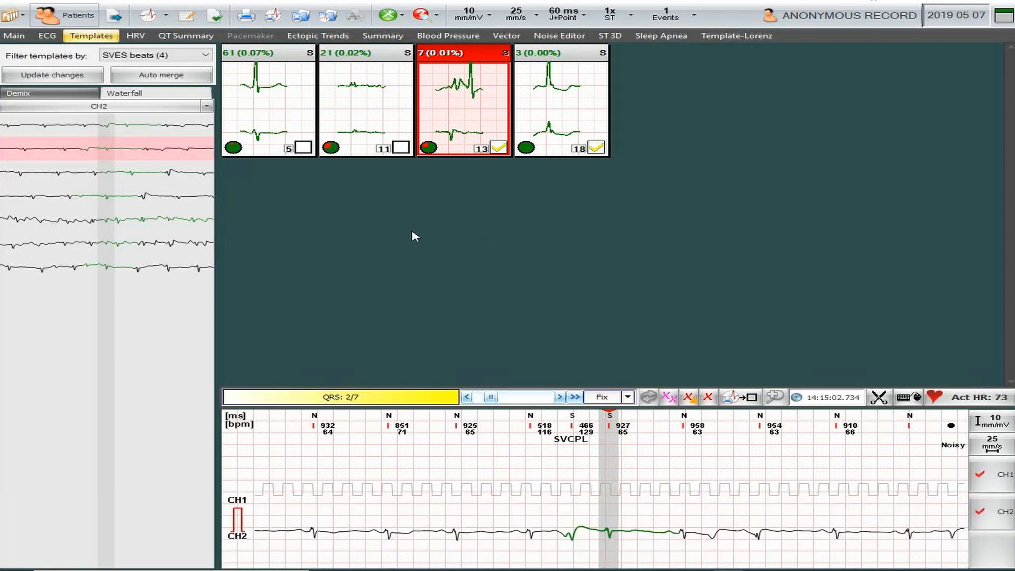
click(105, 128)
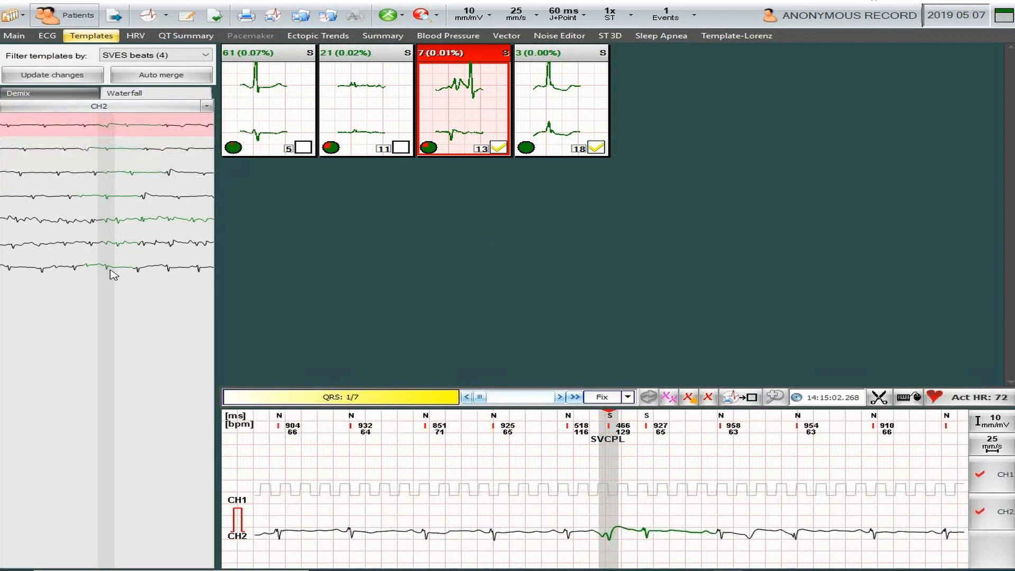
shift+click(110, 267)
right_click(109, 268)
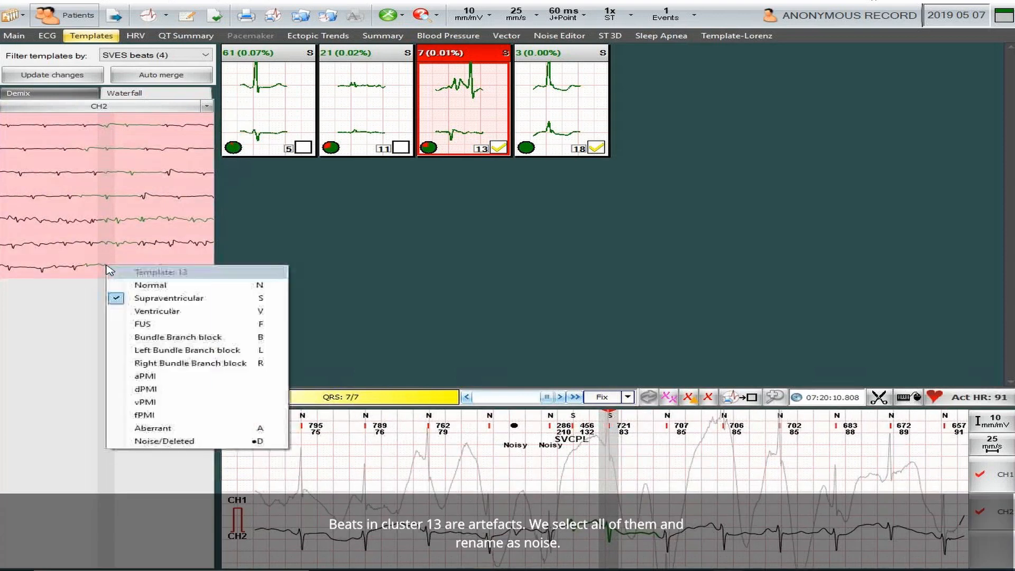
click(165, 443)
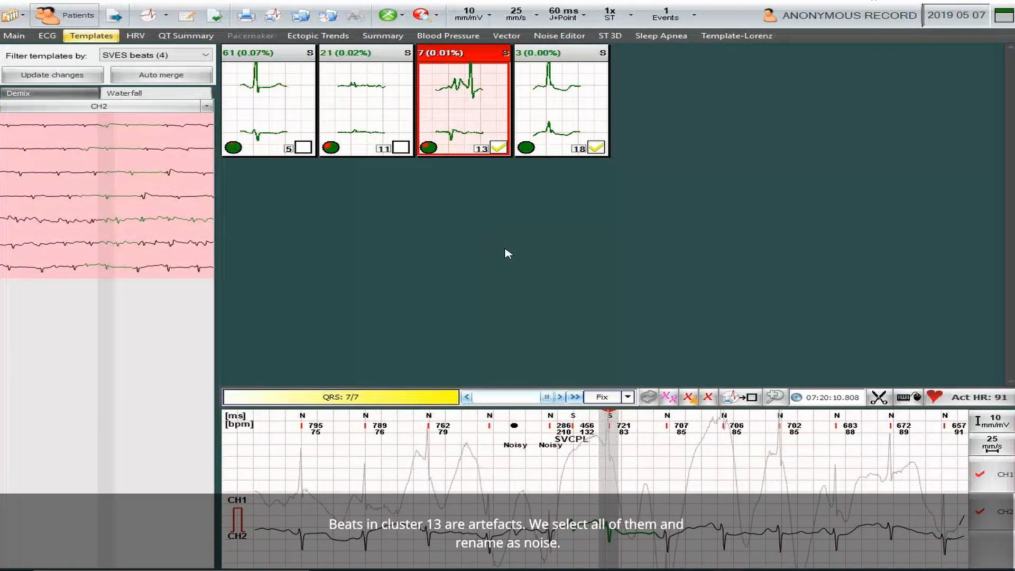
Reclassify the last two beats of template 11 as Ventricular and the rest of the template as Noise/Deleted.
click(344, 108)
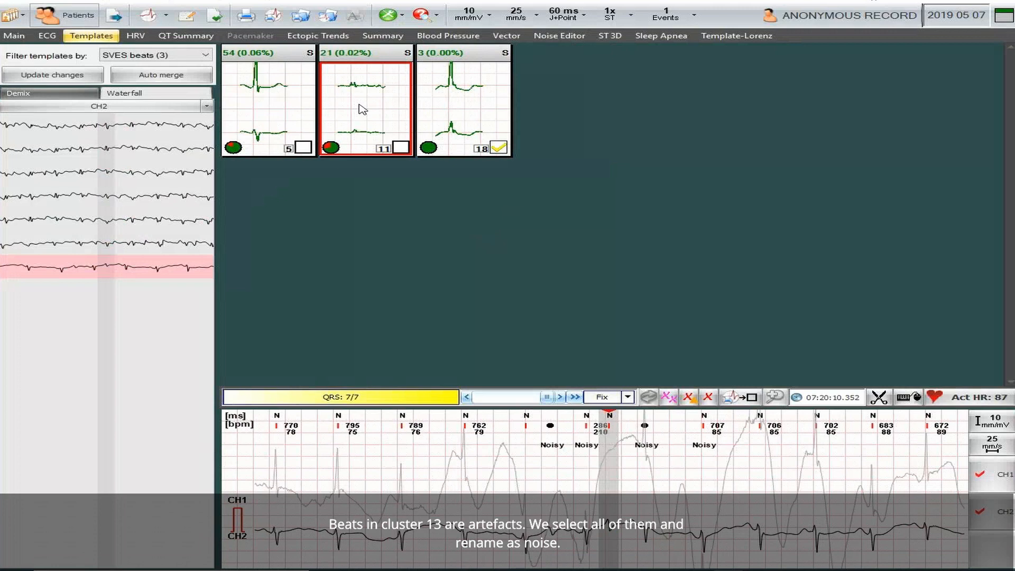
click(400, 147)
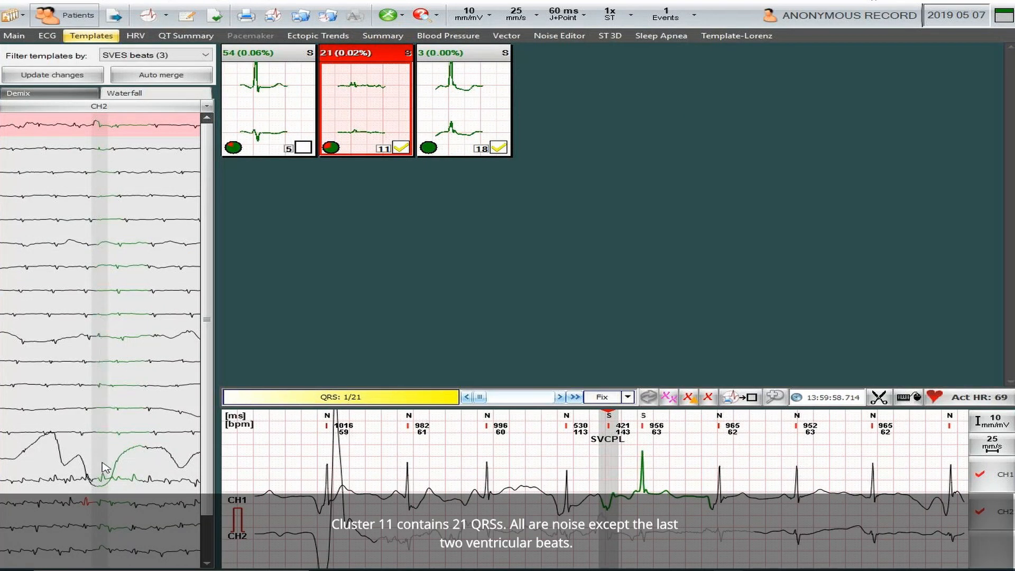
click(208, 550)
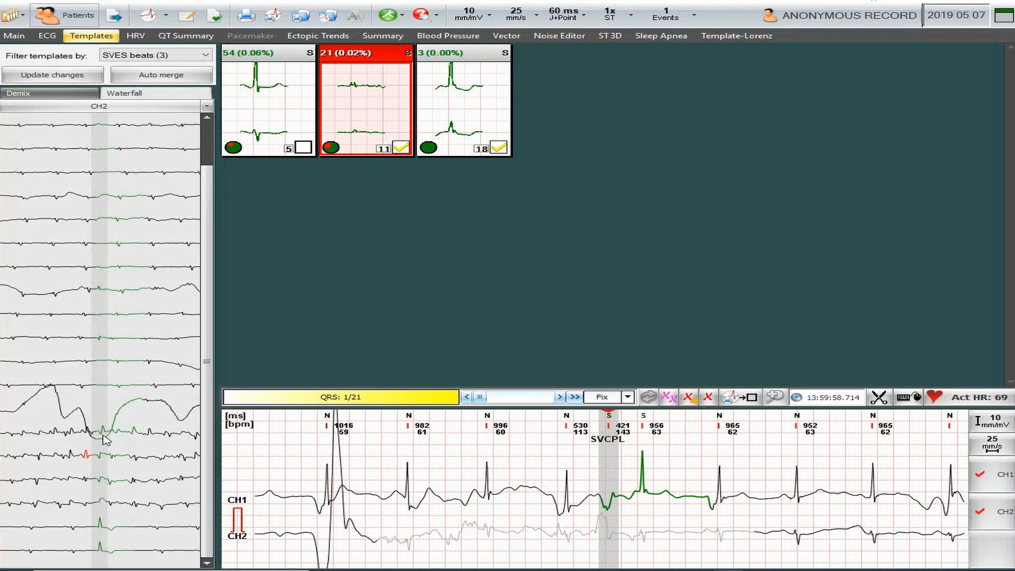
click(104, 529)
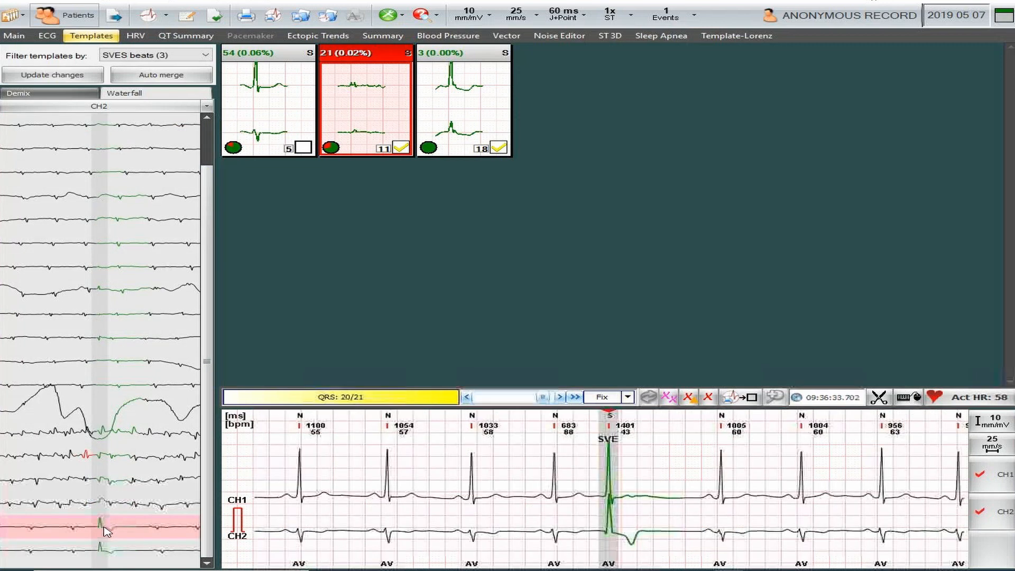
shift+click(109, 554)
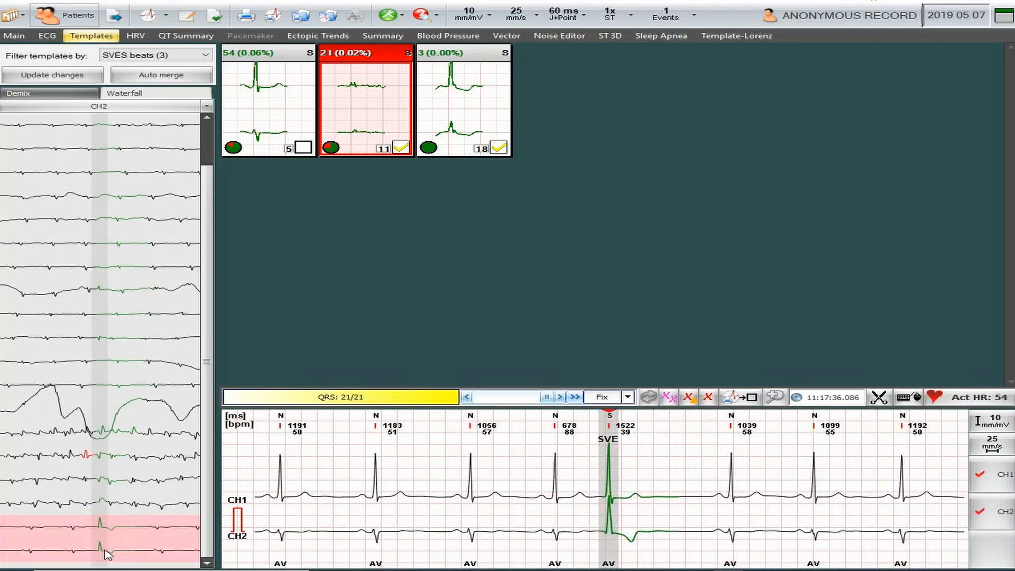
right_click(107, 551)
click(166, 439)
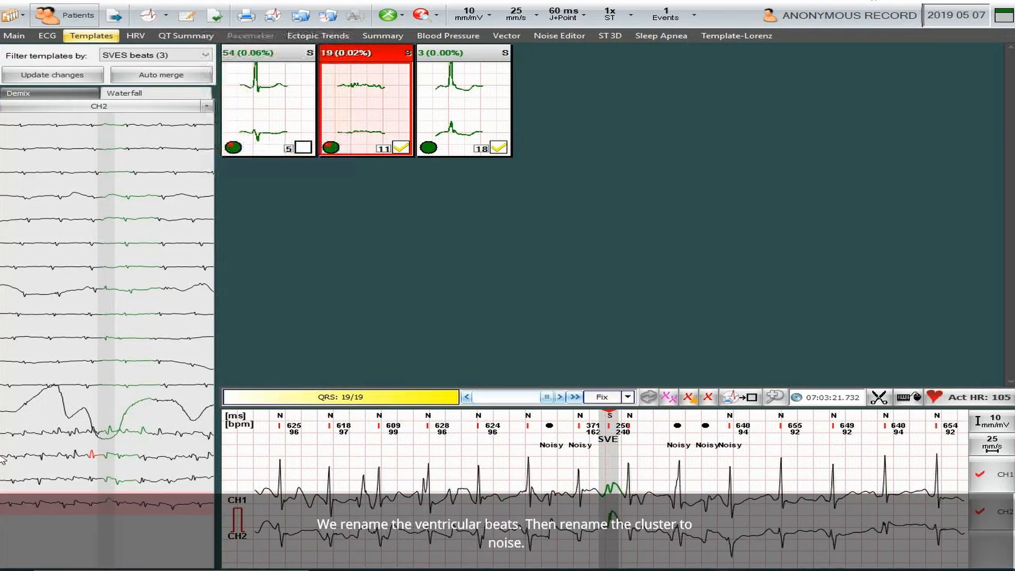
right_click(364, 117)
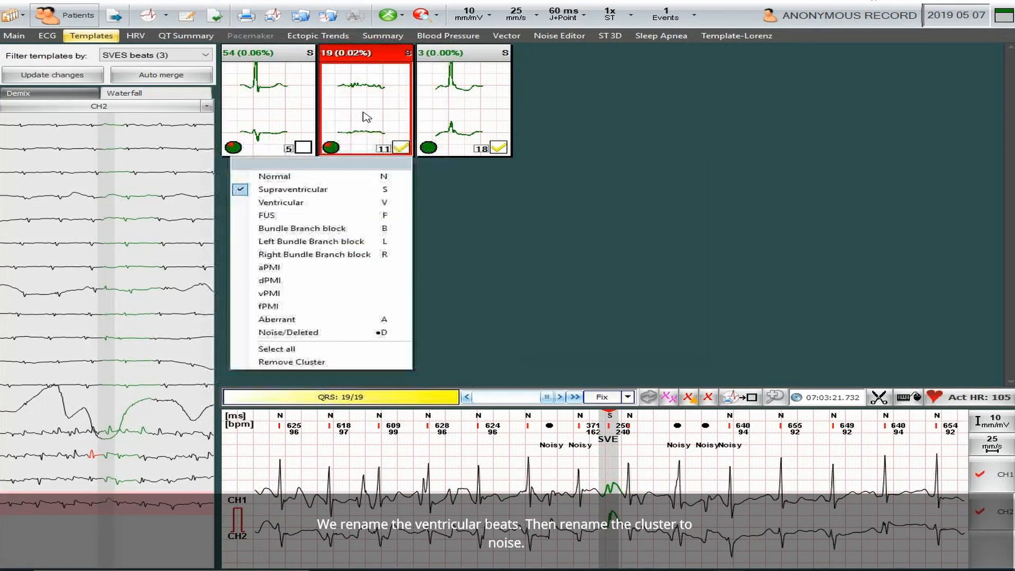
click(305, 332)
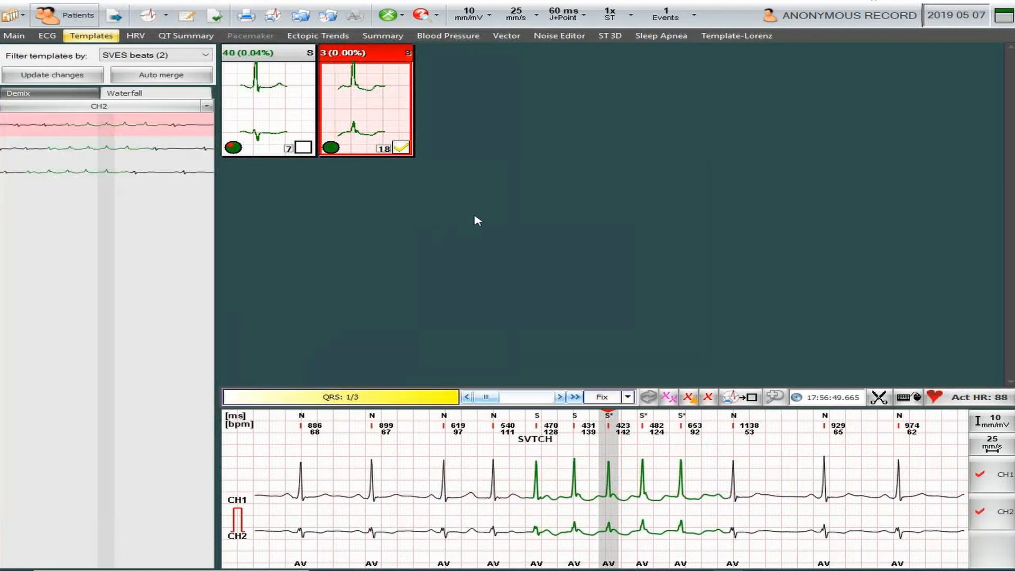
Open supraventricular template 7 and look through all its beats in the Demix list for ventricular ones.
click(272, 115)
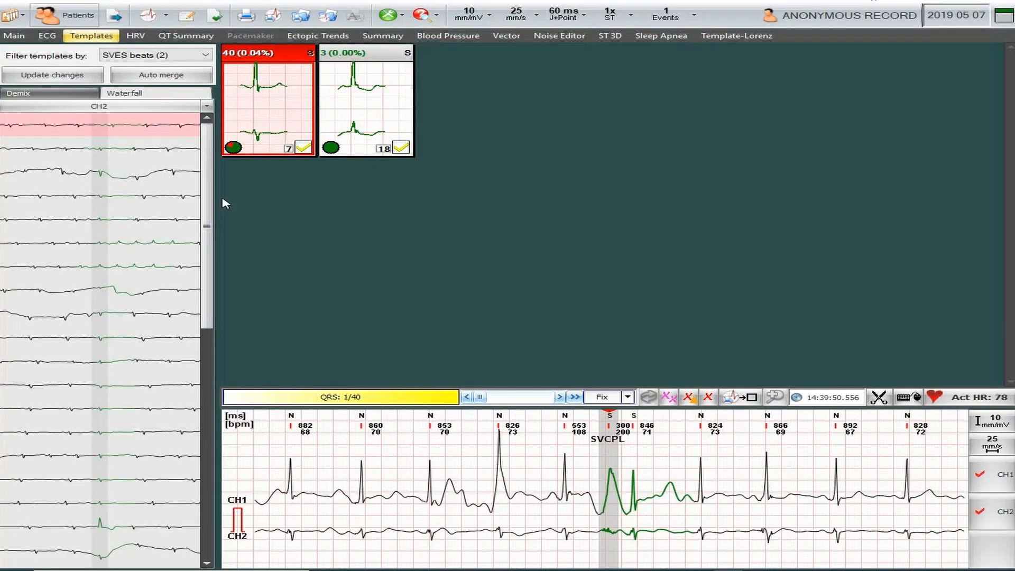
drag(208, 228, 210, 476)
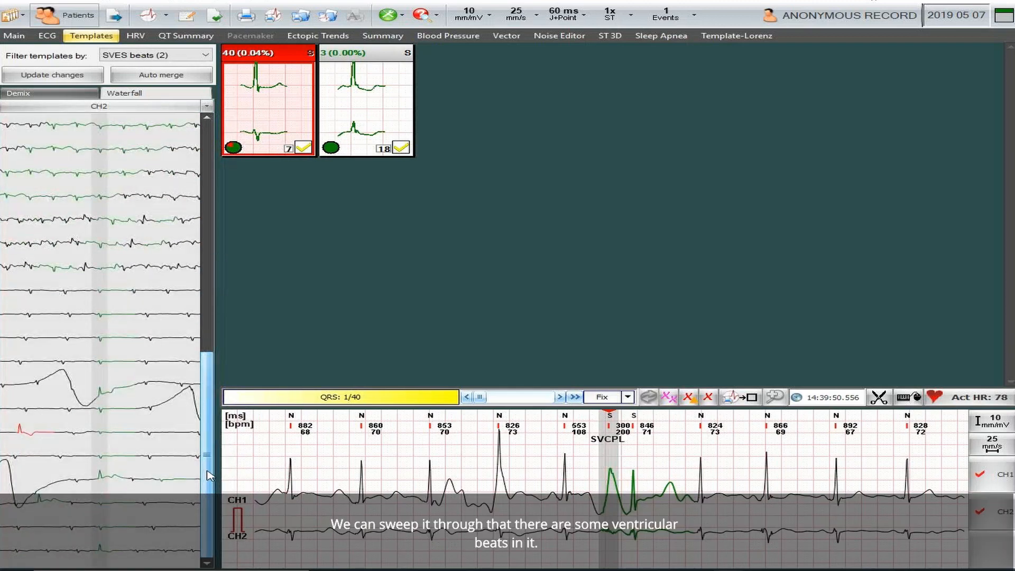
drag(212, 457, 221, 182)
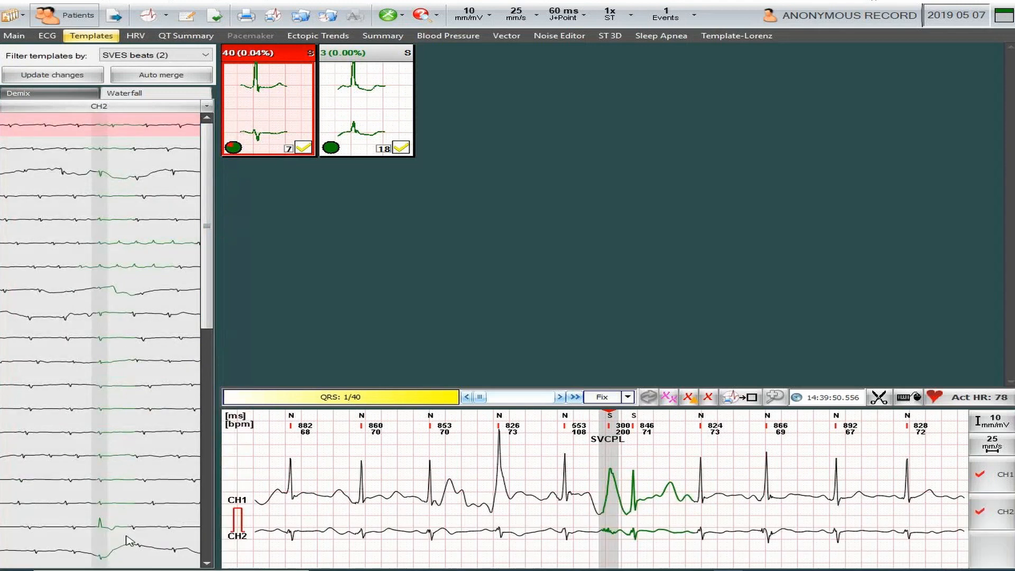
click(110, 529)
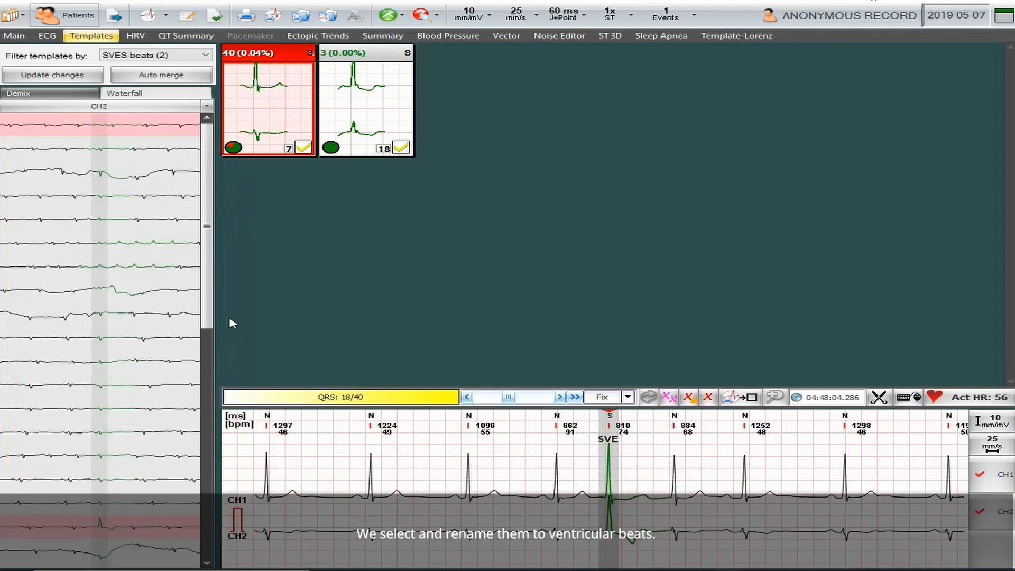
click(208, 544)
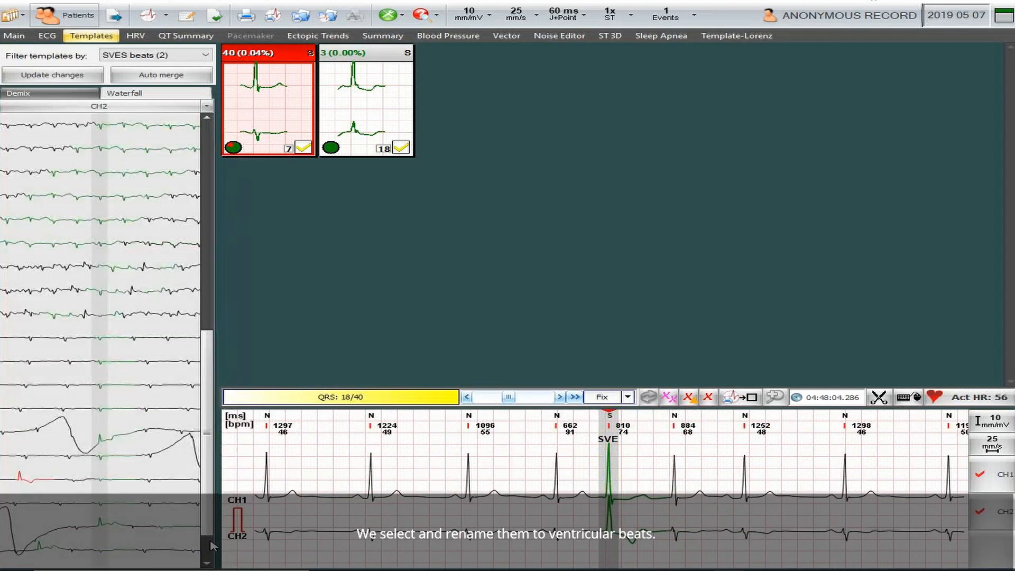
click(108, 445)
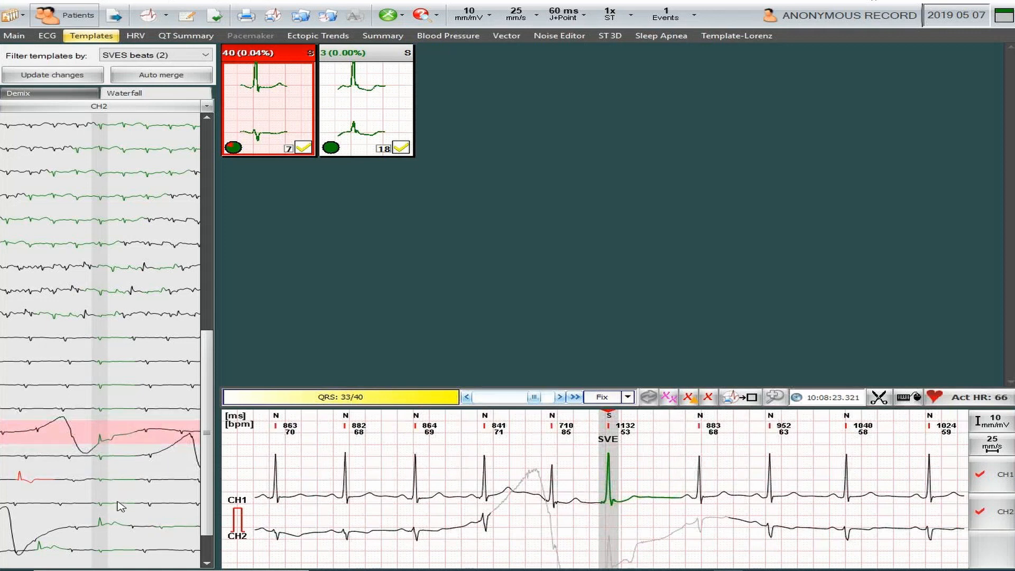
click(112, 527)
scroll(213, 556, down, 2)
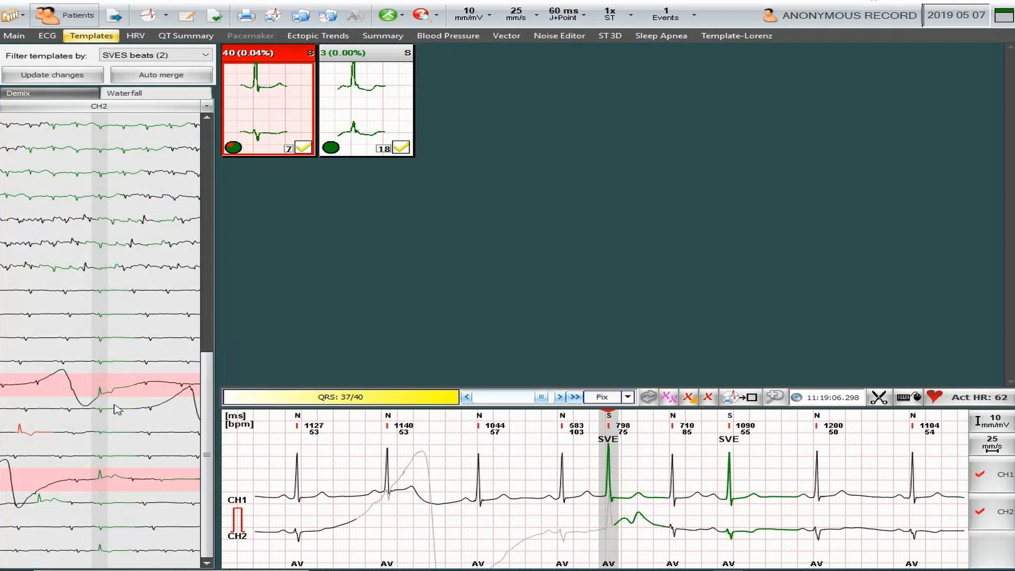
click(100, 392)
click(99, 473)
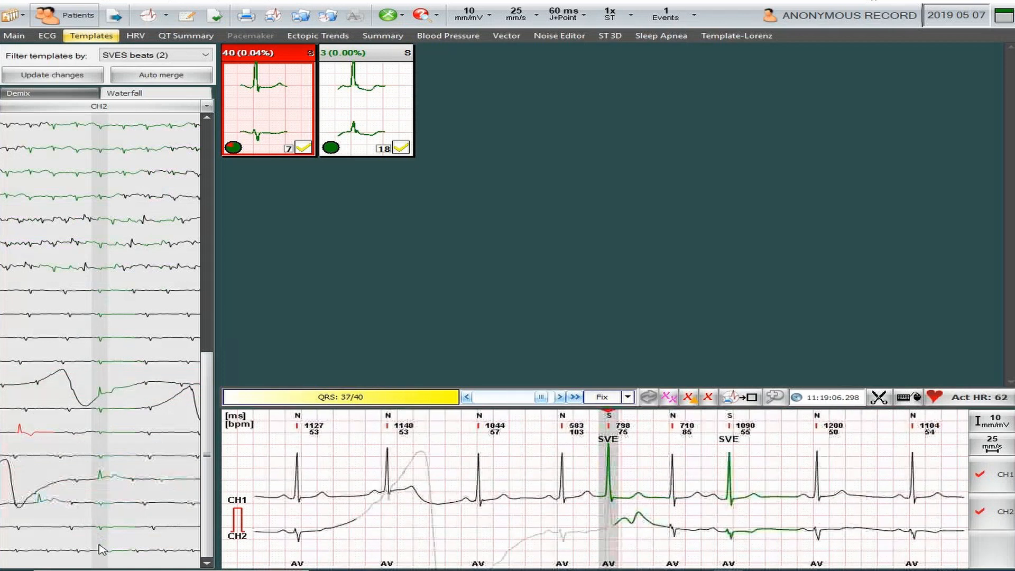
Select beats 18, 33, 37 and 40 of template 7 and reclassify them as Ventricular.
click(100, 544)
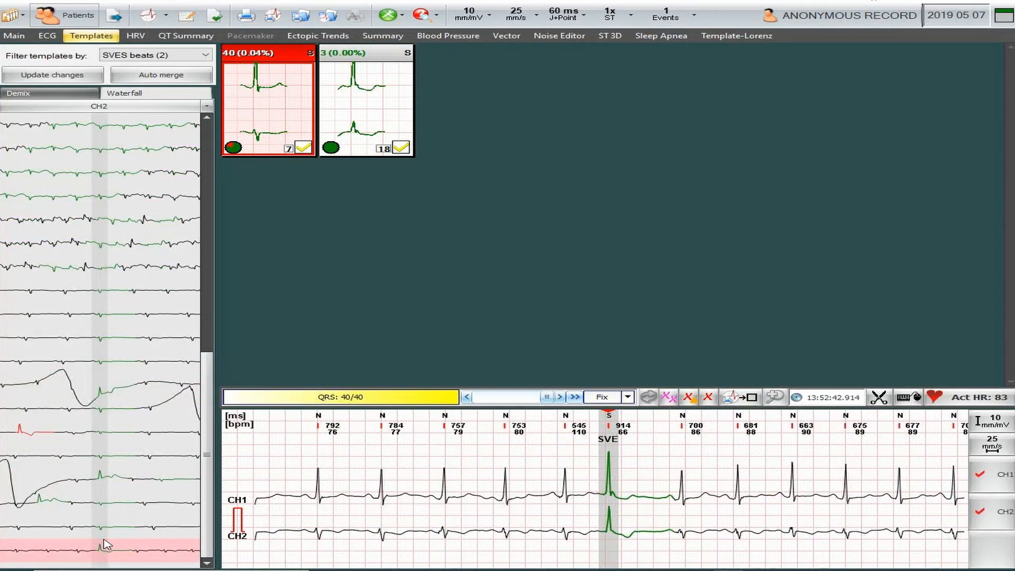
right_click(104, 550)
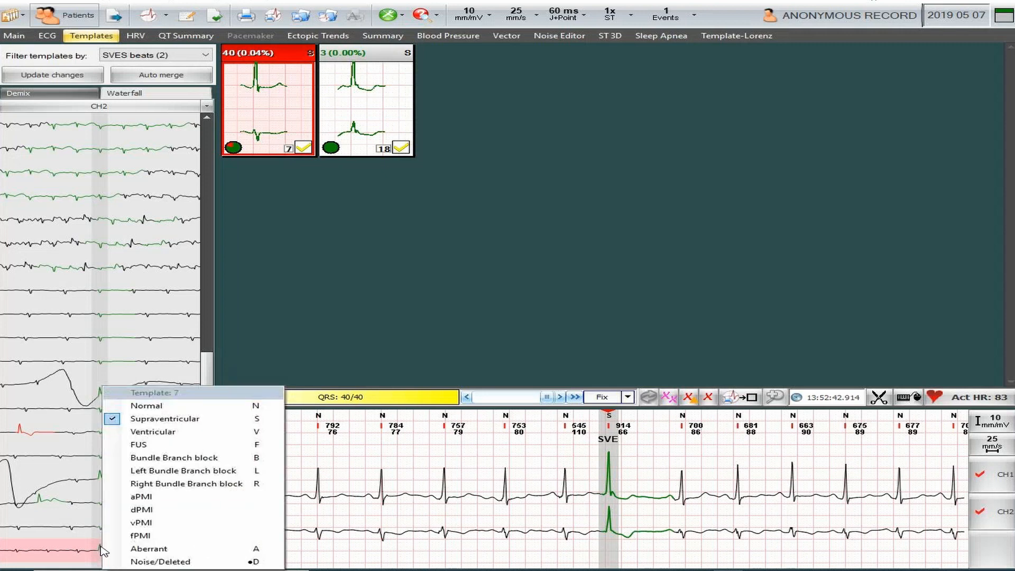
click(92, 552)
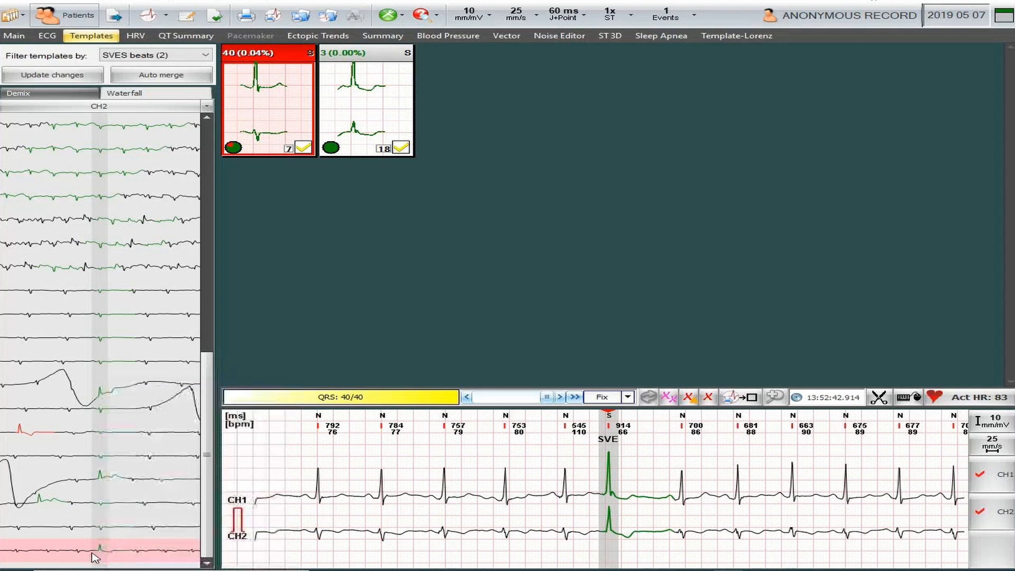
ctrl+click(111, 481)
ctrl+click(107, 396)
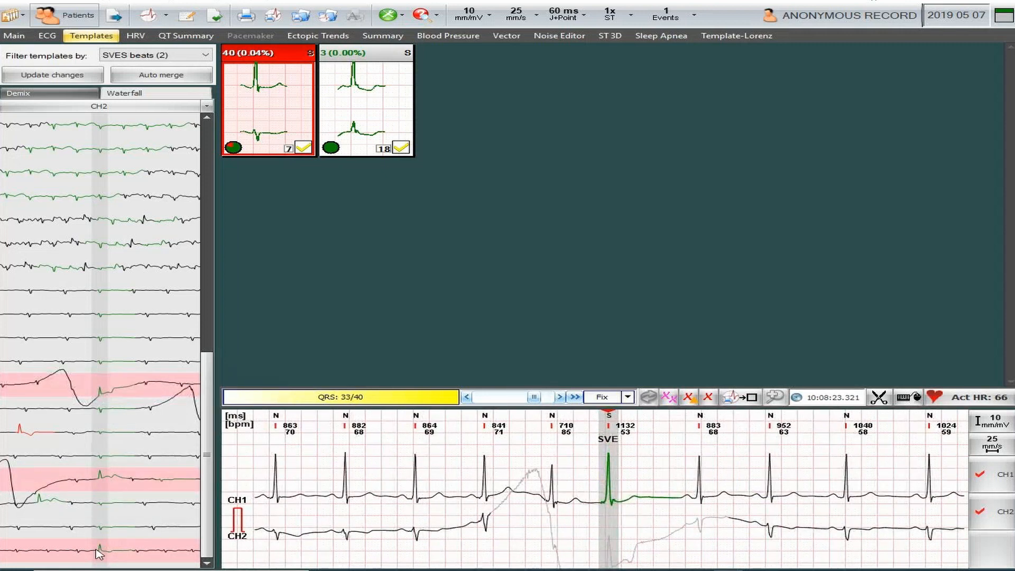
drag(208, 417, 236, 69)
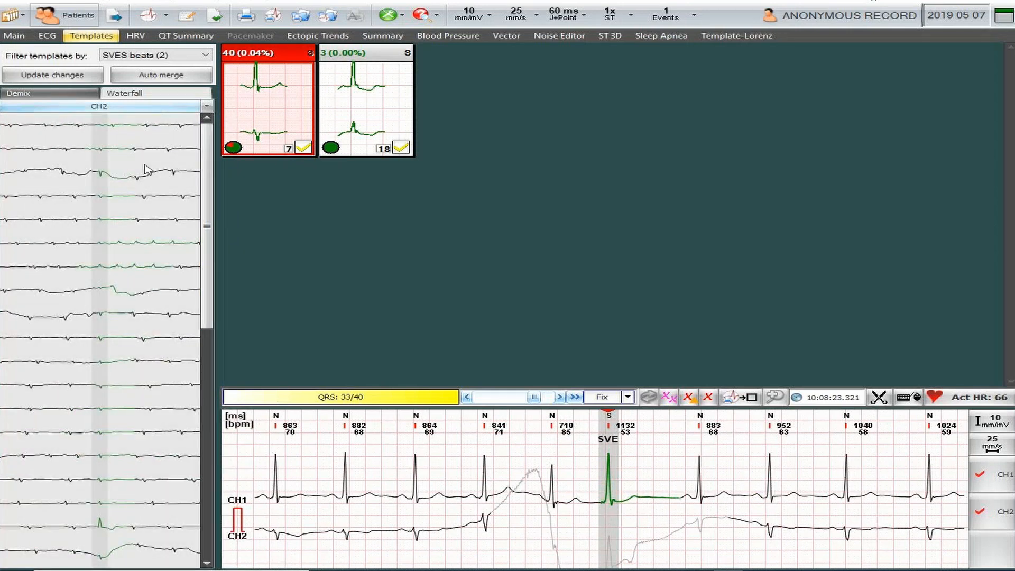
ctrl+click(103, 527)
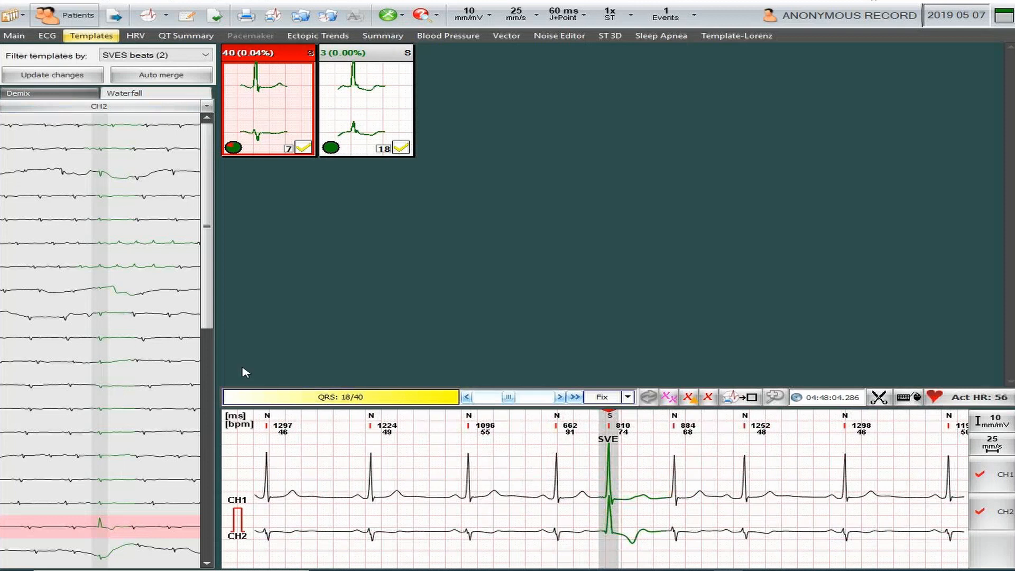
drag(214, 284, 233, 539)
right_click(106, 482)
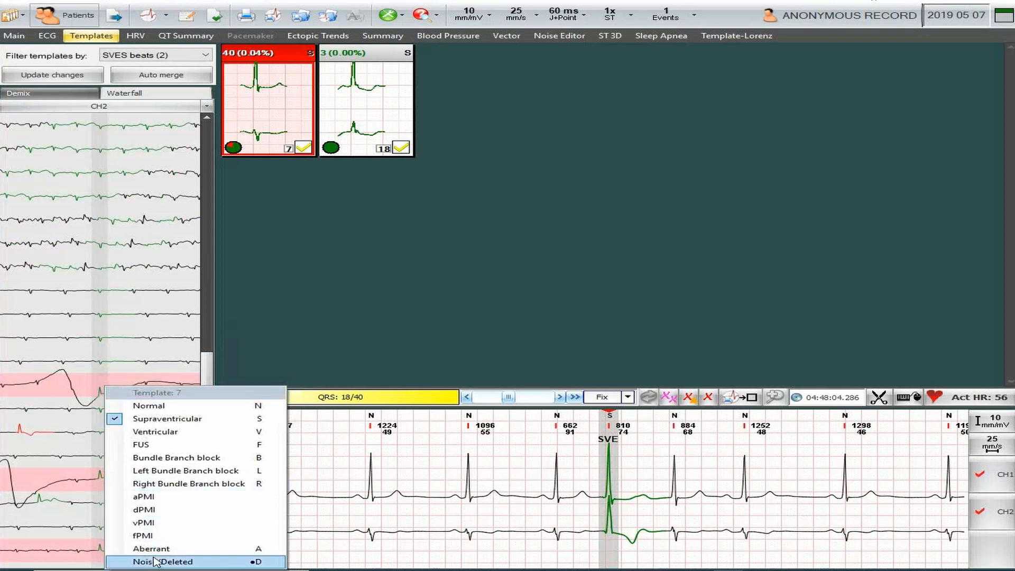
click(155, 431)
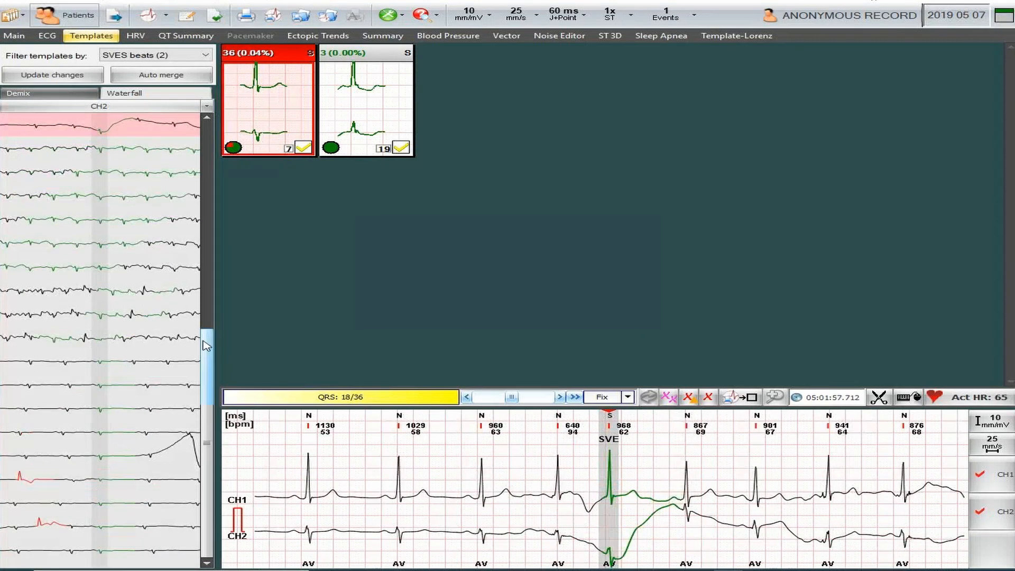
Select the first three beats and beat 9 of template 7 as noise, checking beats 8 and 10 but leaving them out.
drag(220, 250, 207, 112)
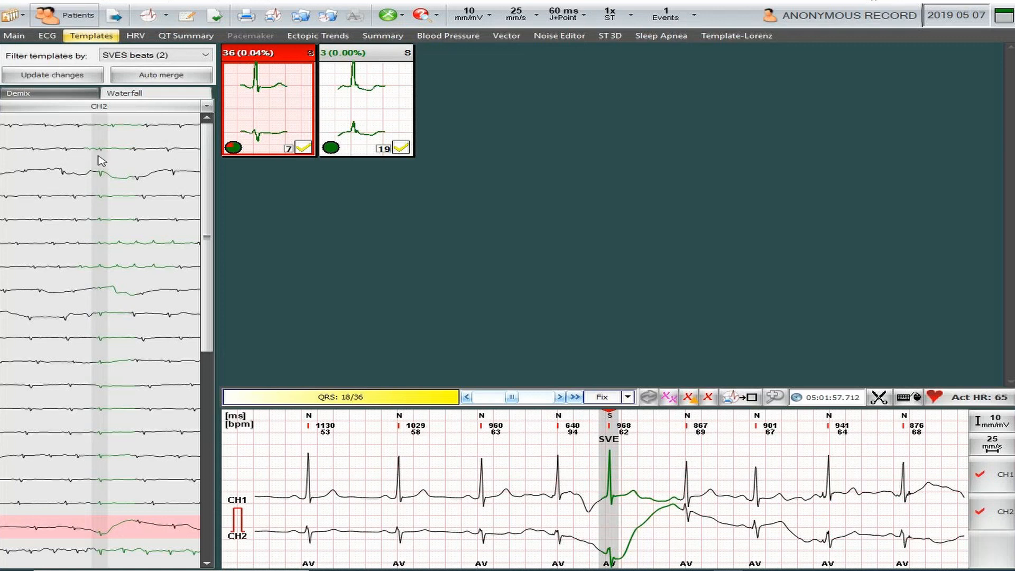
drag(105, 129, 103, 199)
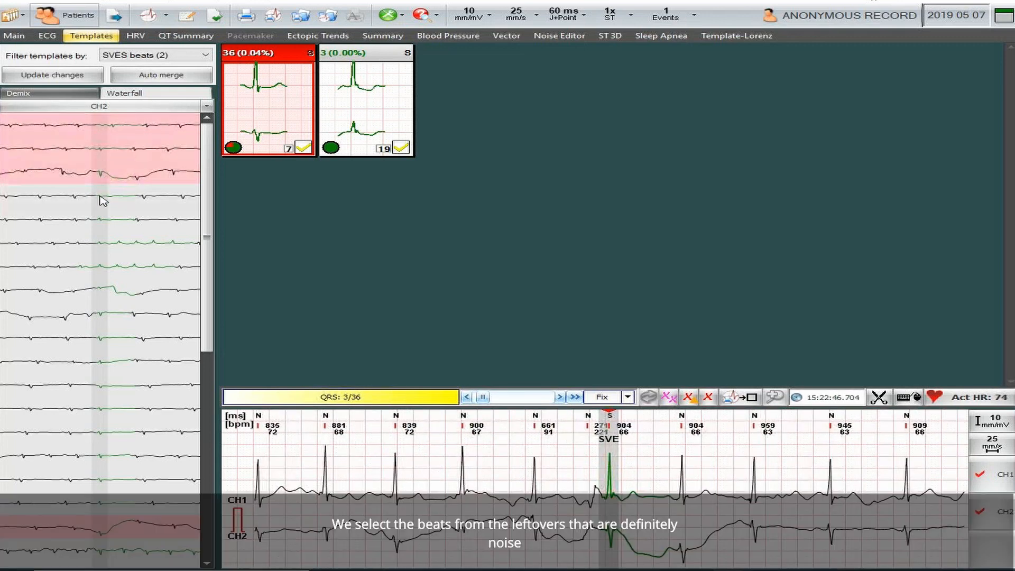
ctrl+click(102, 293)
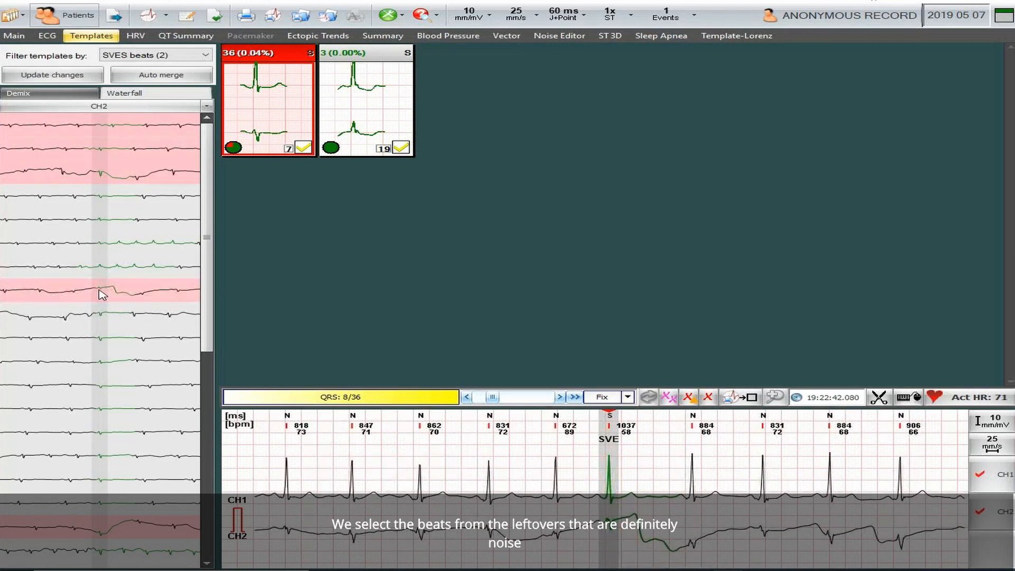
ctrl+click(98, 291)
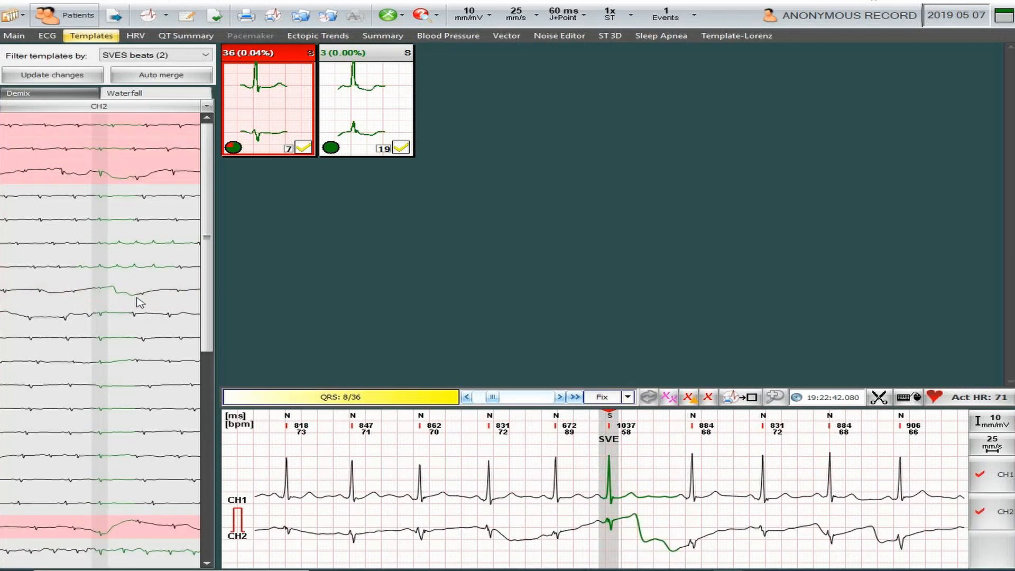
click(104, 318)
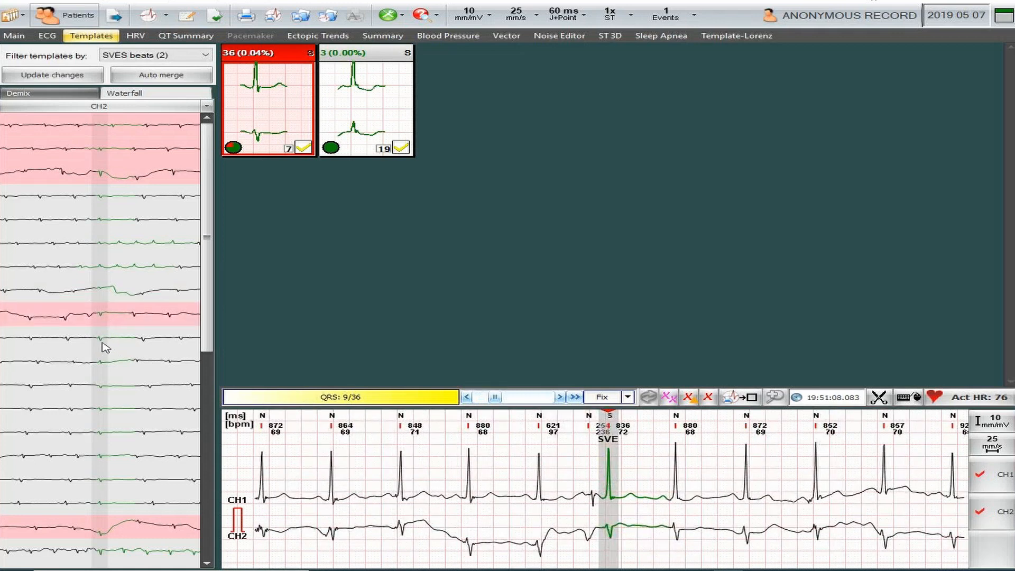
click(103, 338)
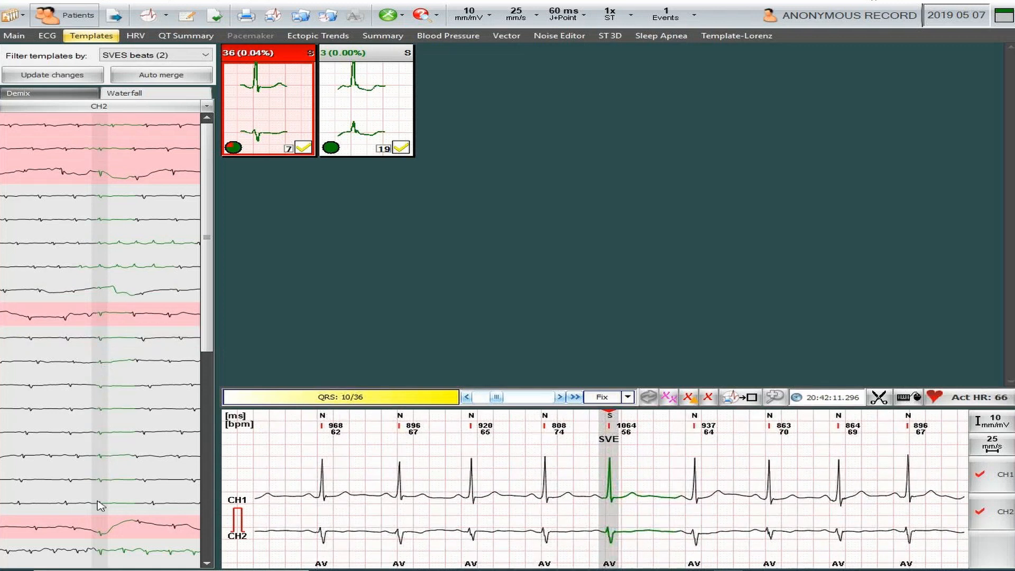
Compare beats 18 and 19 of template 7 and leave both out of the noise selection.
click(103, 556)
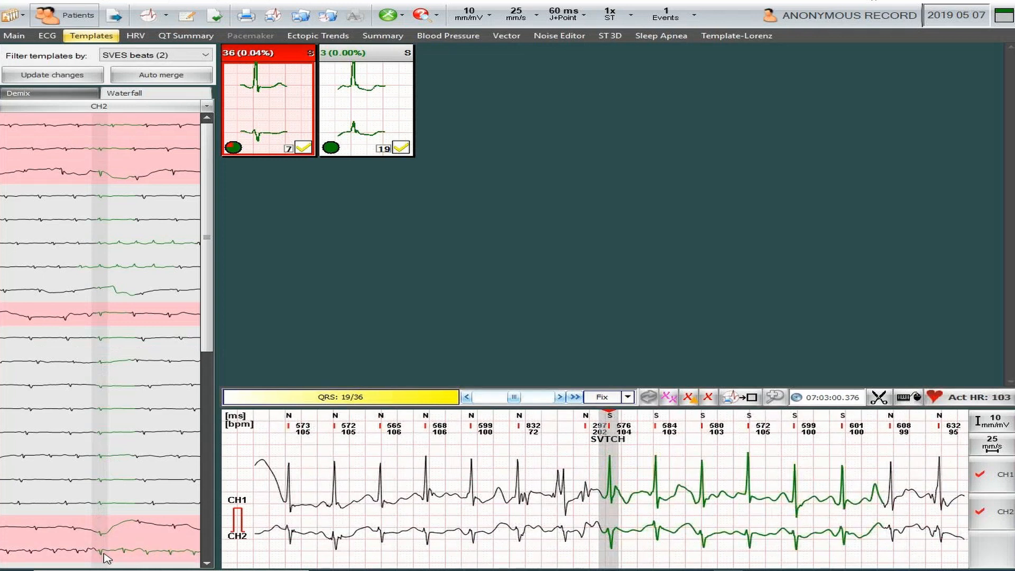
click(209, 549)
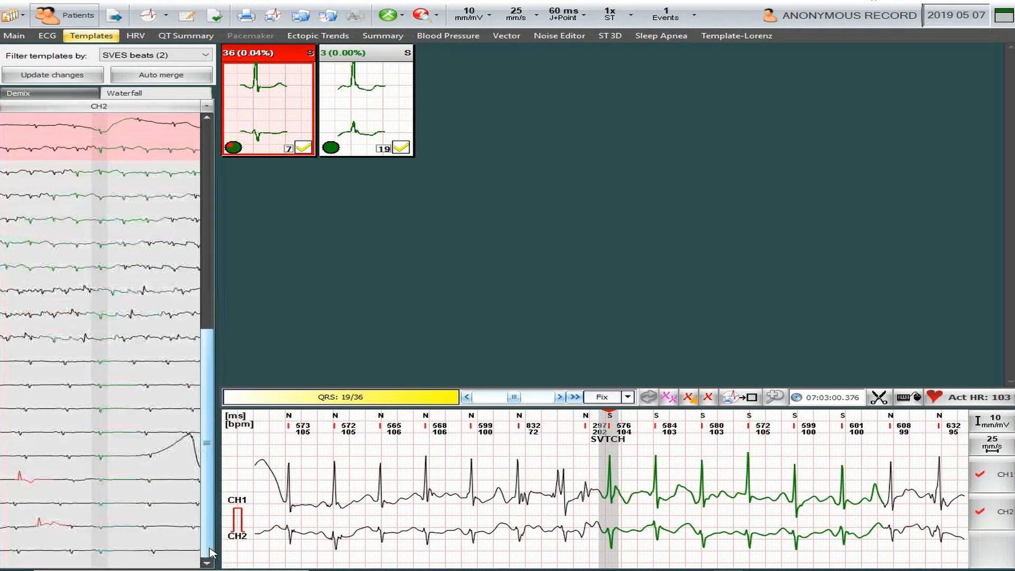
click(106, 135)
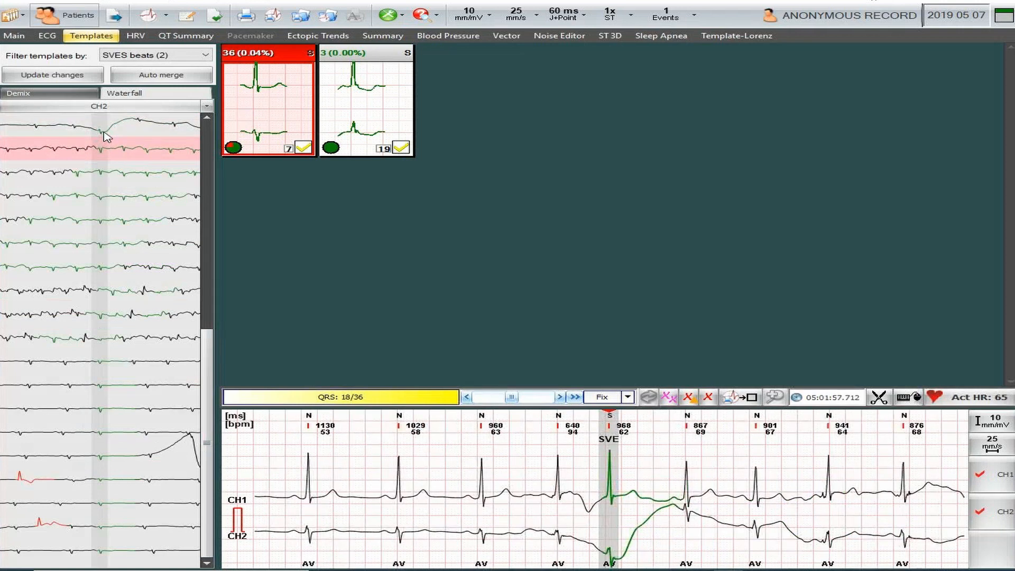
click(104, 154)
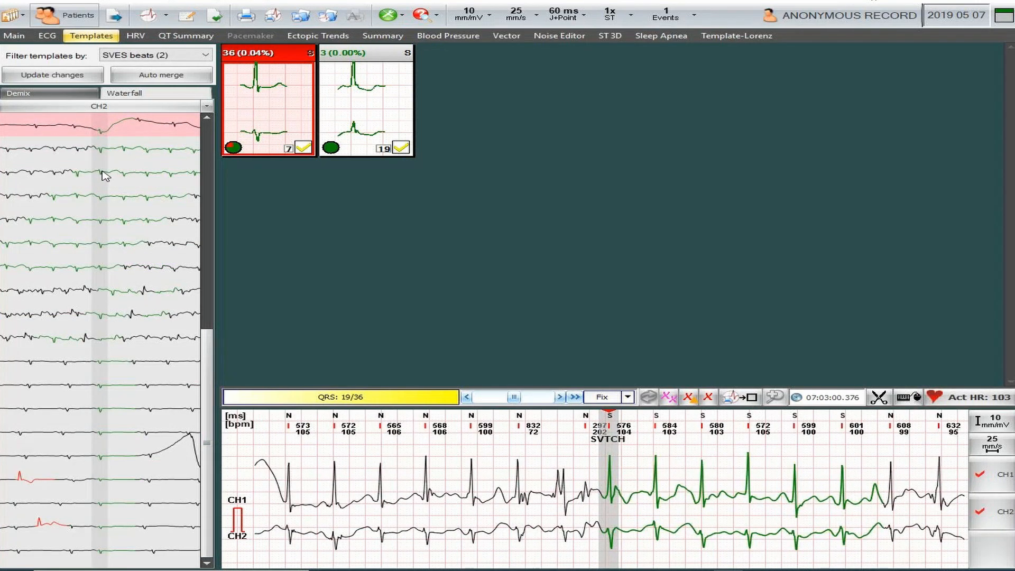
click(107, 148)
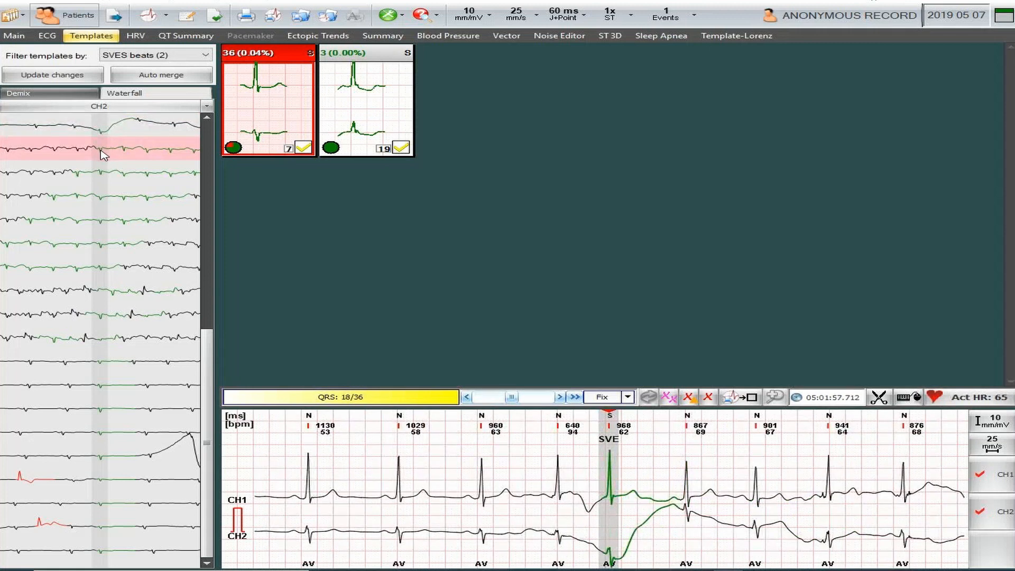
click(104, 154)
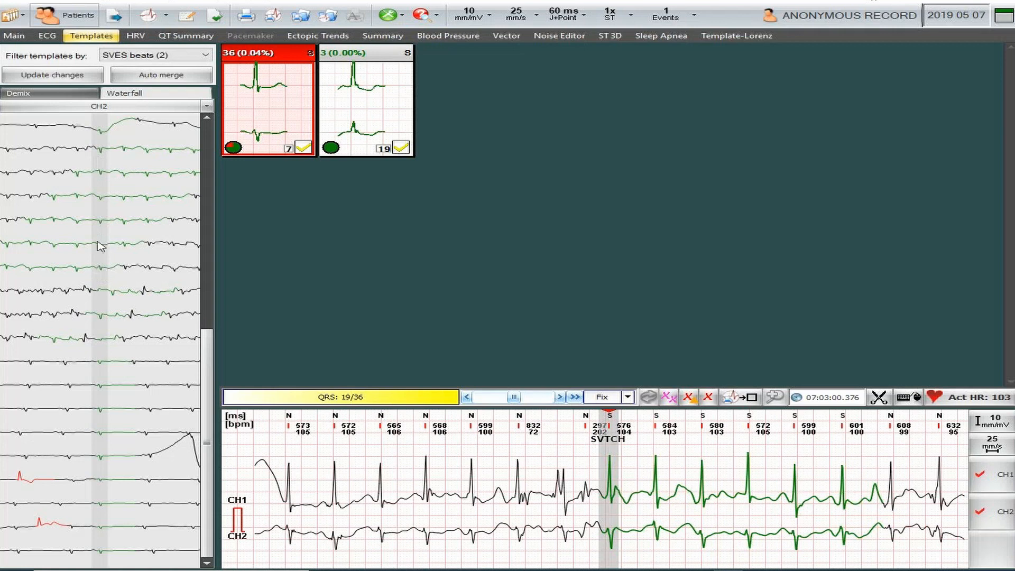
Add beats 25, 26 and 27 of template 7 to the selection and reclassify all selected beats as Noise/Deleted.
click(102, 290)
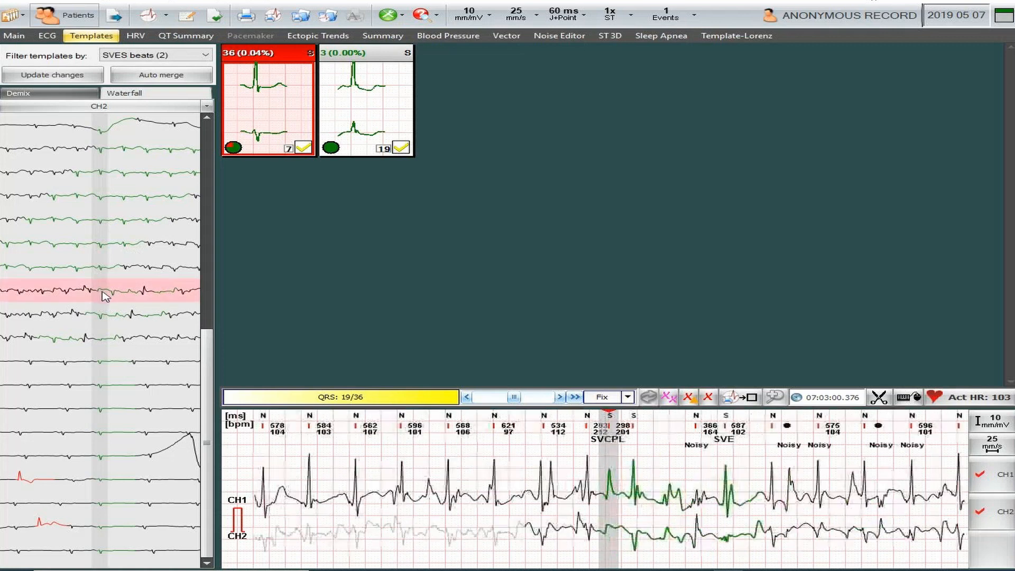
ctrl+click(102, 317)
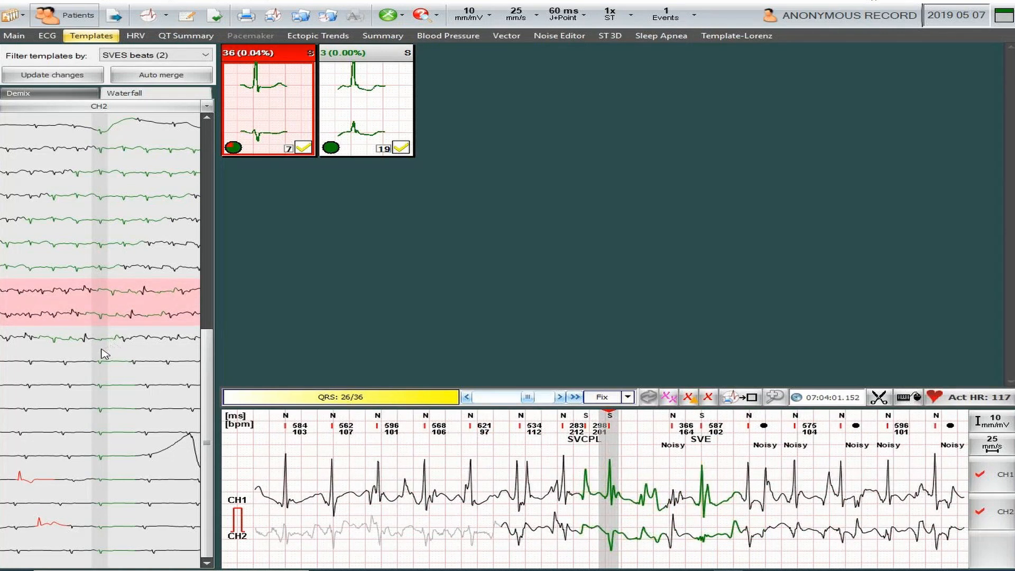
ctrl+click(100, 342)
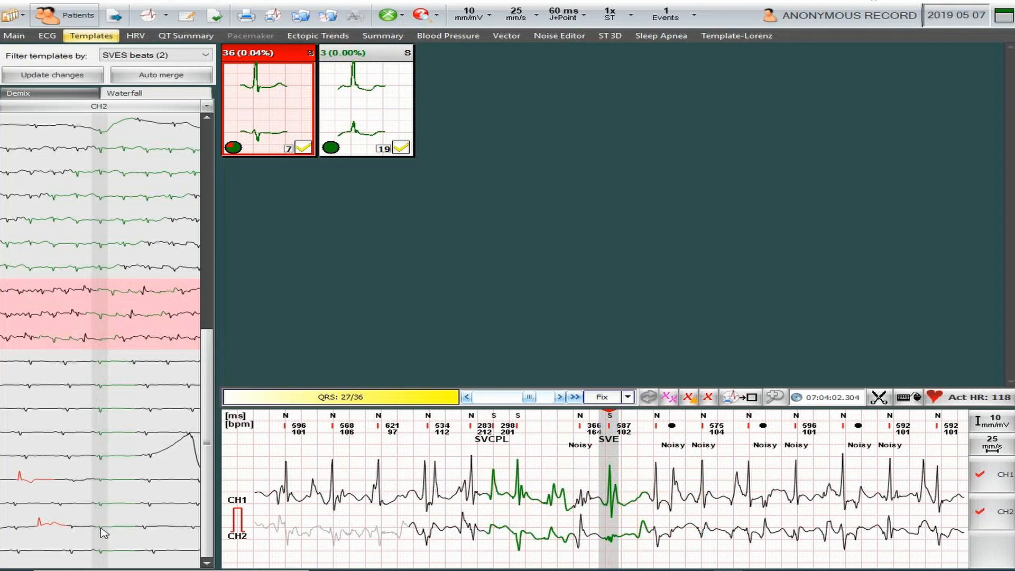
right_click(97, 308)
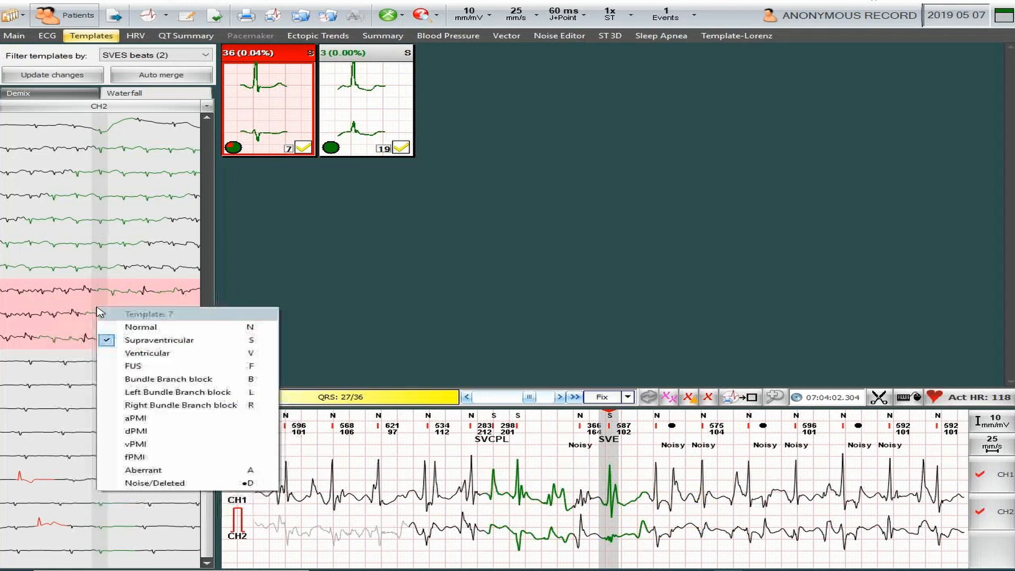
click(148, 482)
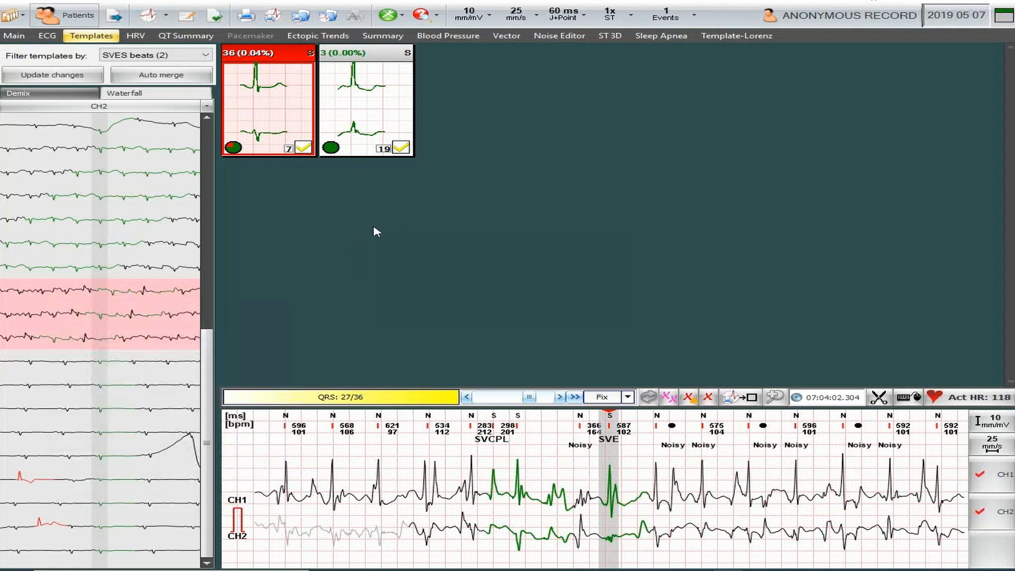
Auto-merge the supraventricular templates, and do the same for the templates filtered by VES beats.
click(161, 76)
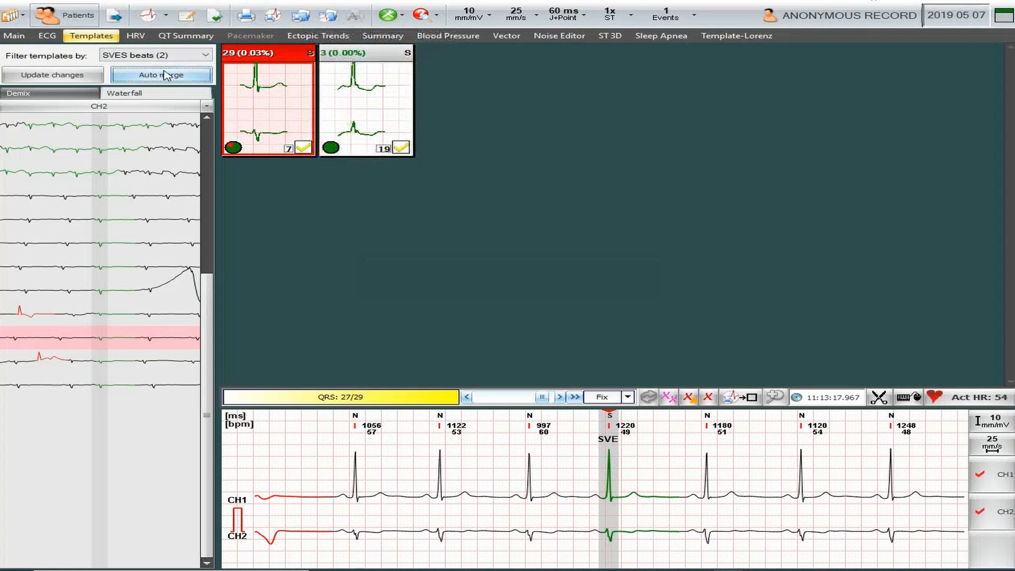
click(203, 56)
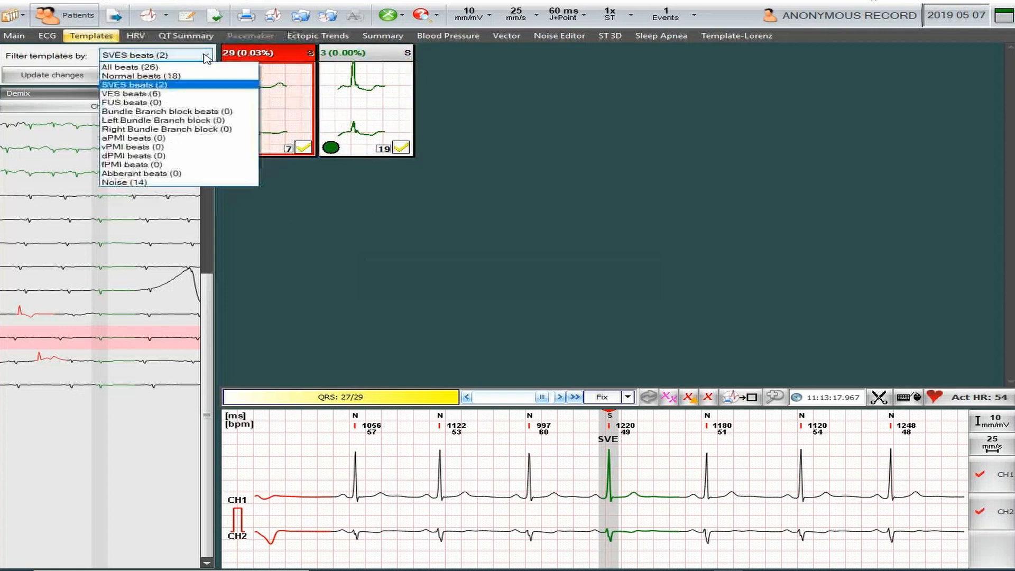
click(132, 94)
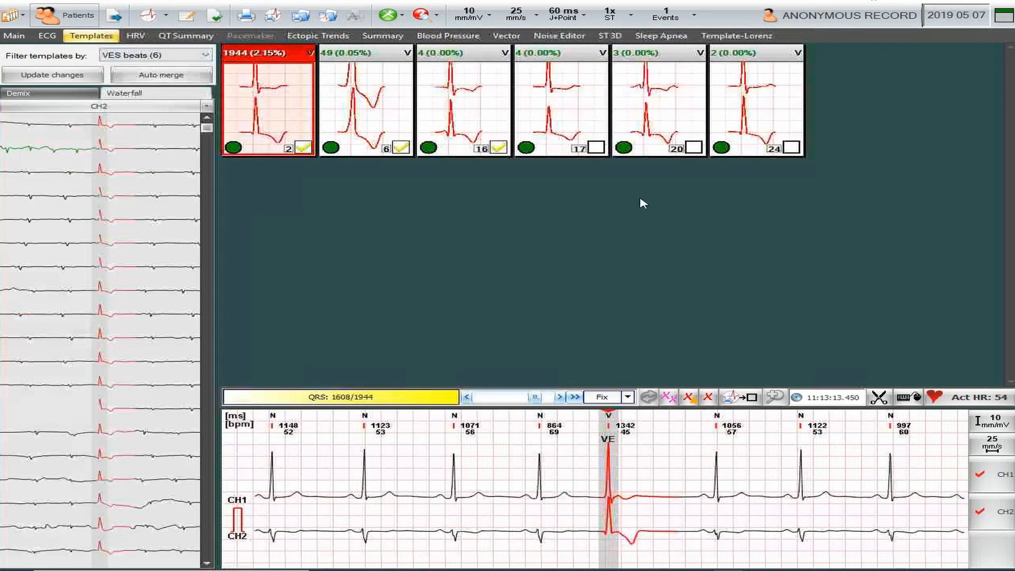
click(165, 81)
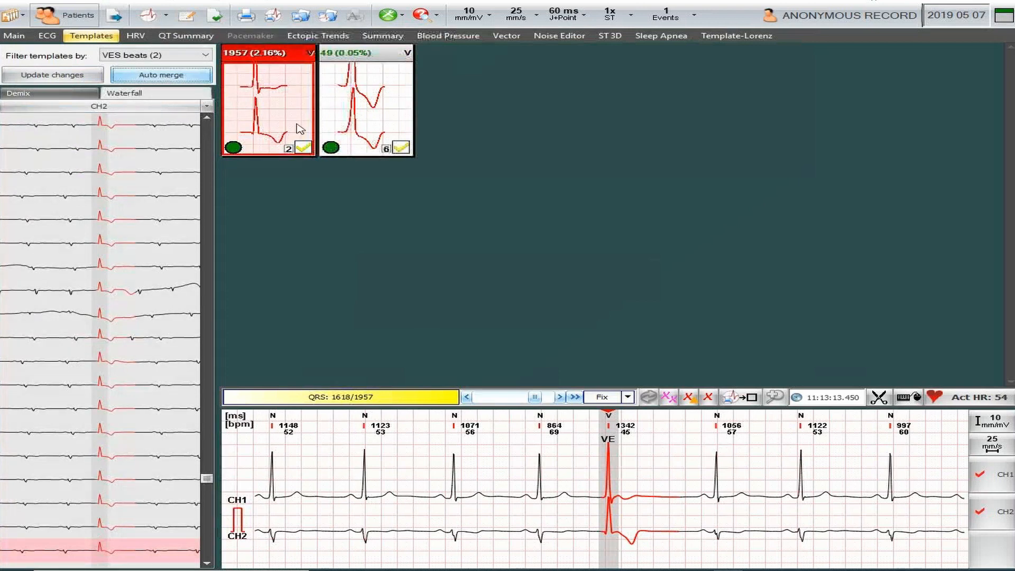